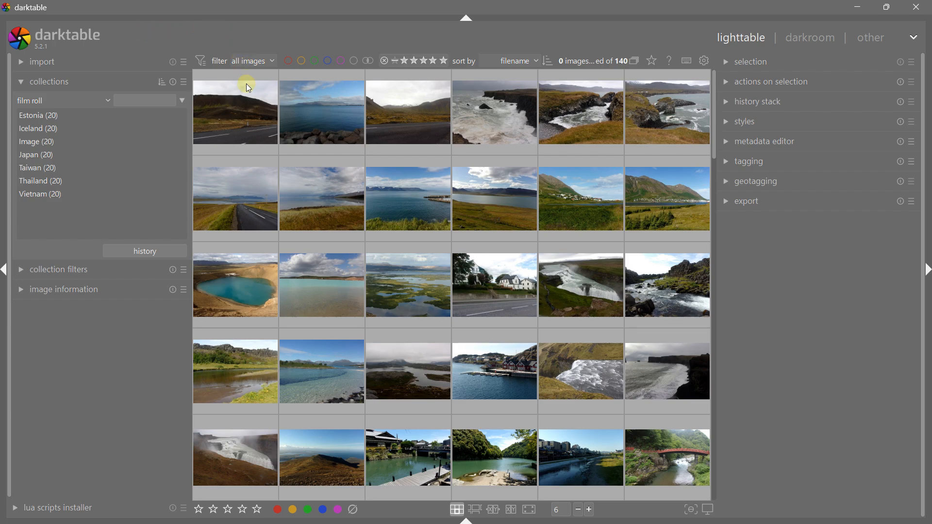
Show the Image film roll and open the photo of the waterside houses reflected in the water in the darkroom
mouse_move(246, 117)
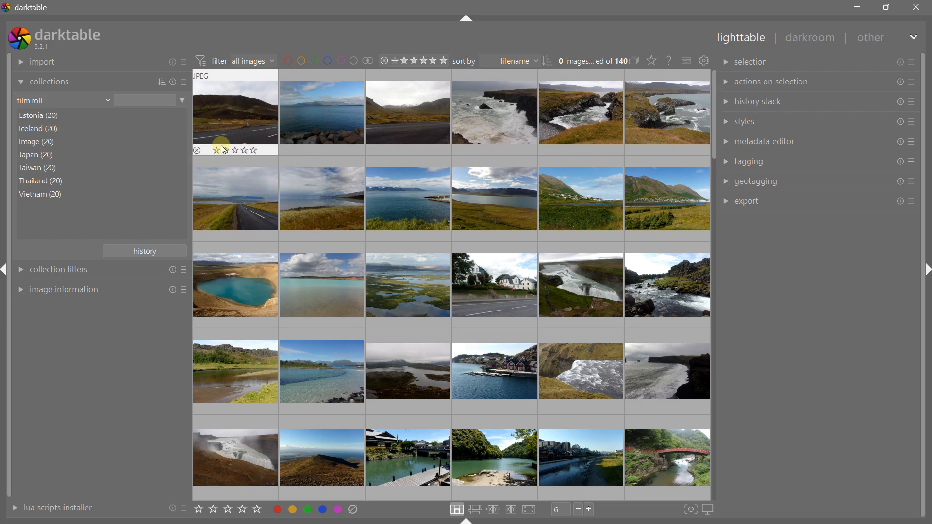
click(71, 145)
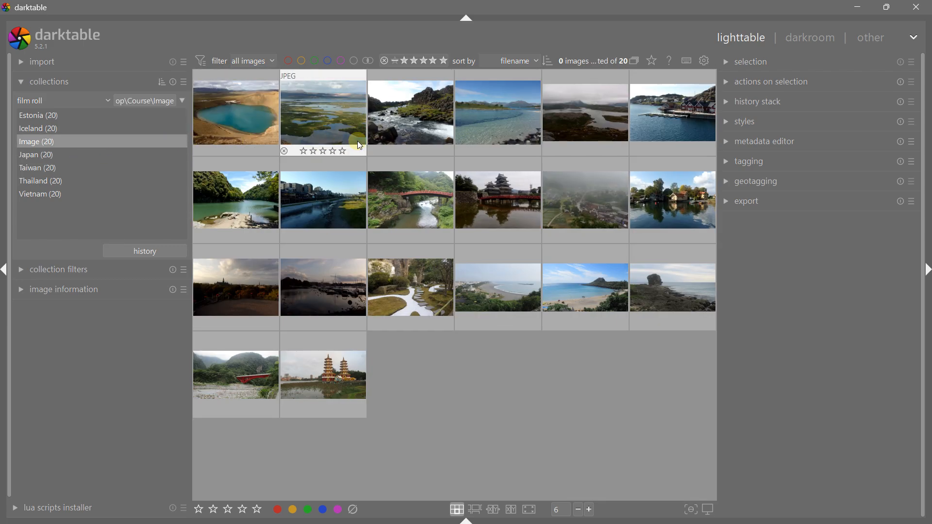
click(687, 206)
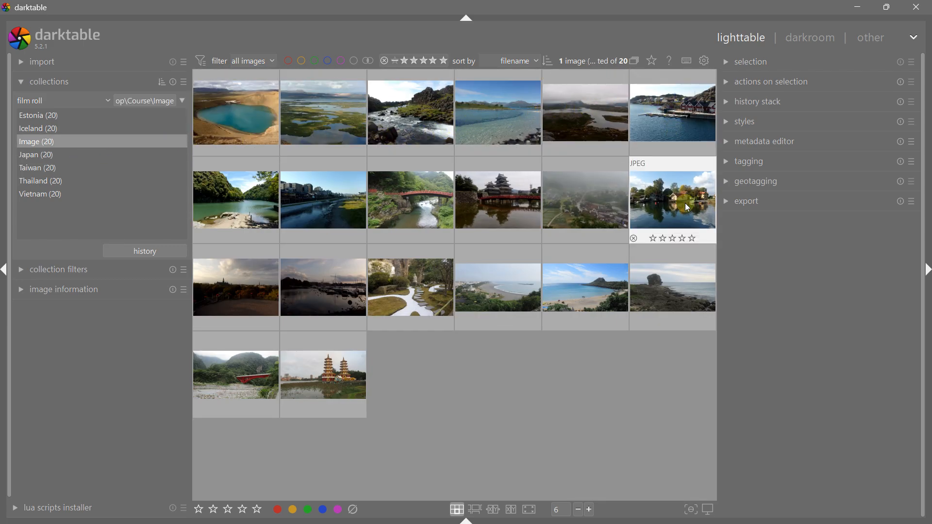
double_click(687, 207)
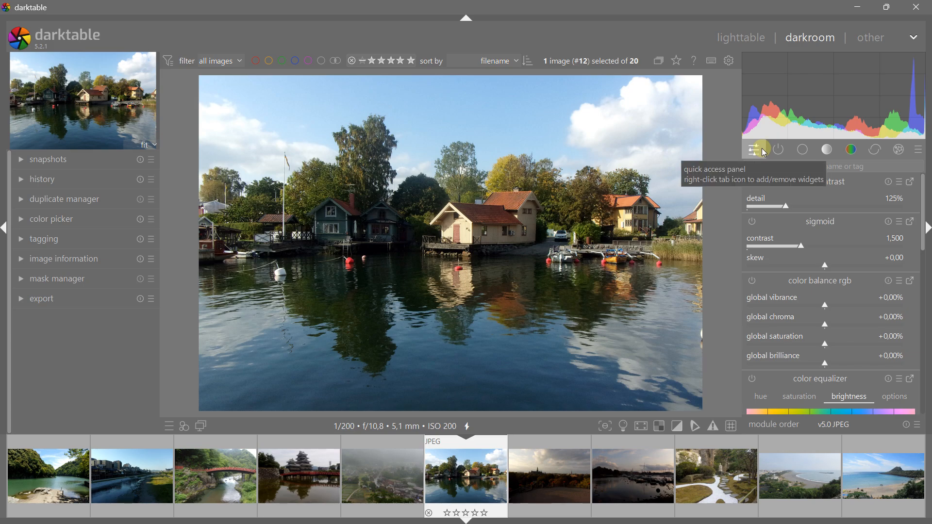
In color balance rgb, set global vibrance to +18,32%, chroma to +22,05% and saturation to +49,69%, and compare with the module off
click(850, 151)
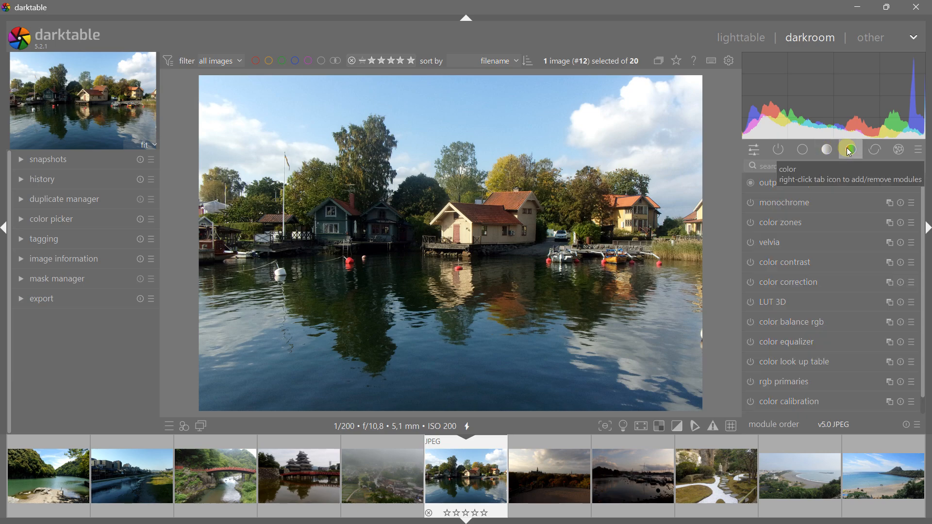
click(756, 149)
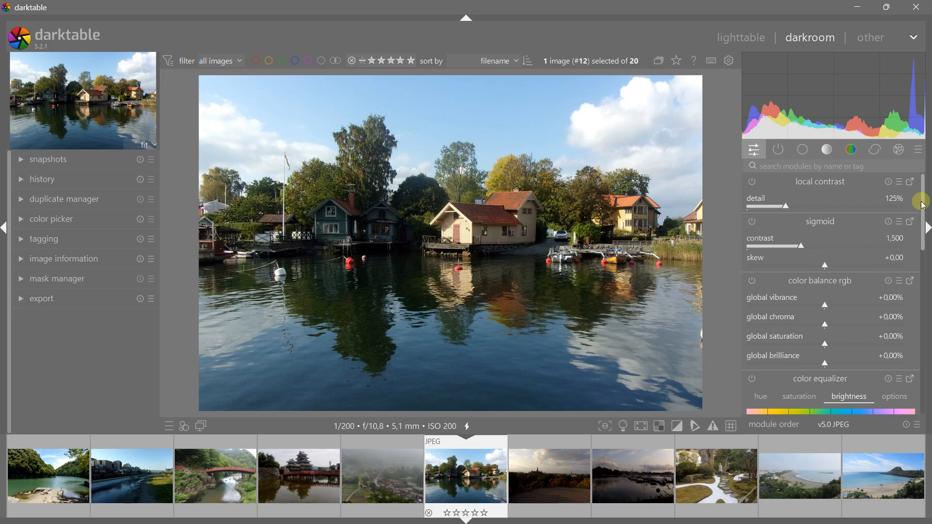
drag(923, 201, 921, 225)
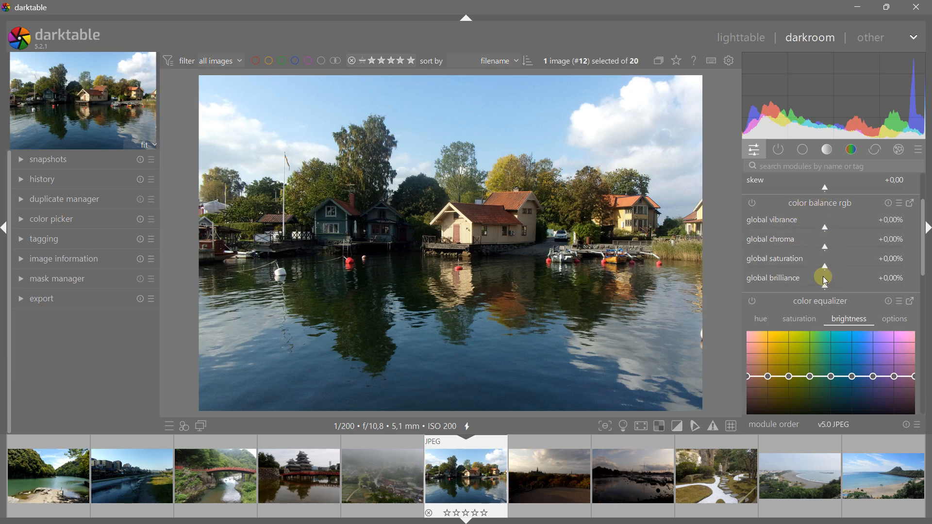
drag(823, 269, 848, 227)
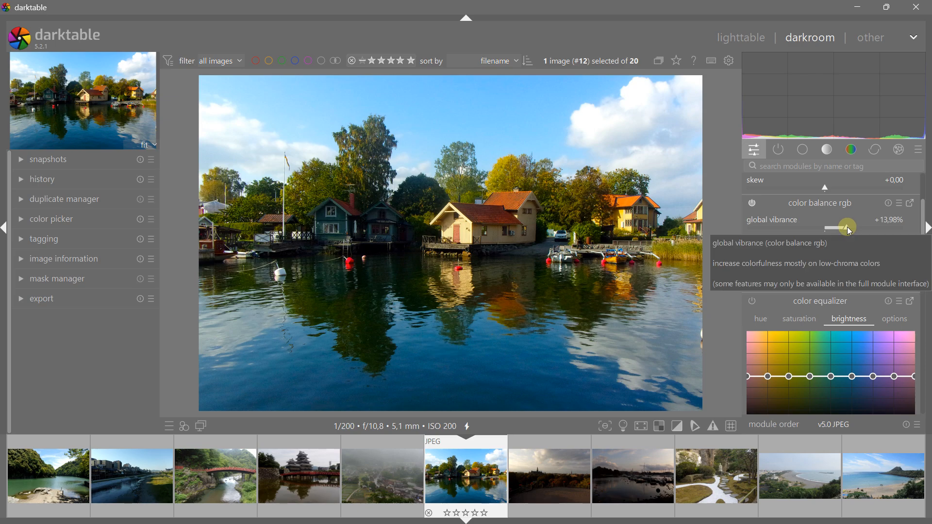
drag(846, 226, 855, 234)
drag(858, 268, 863, 268)
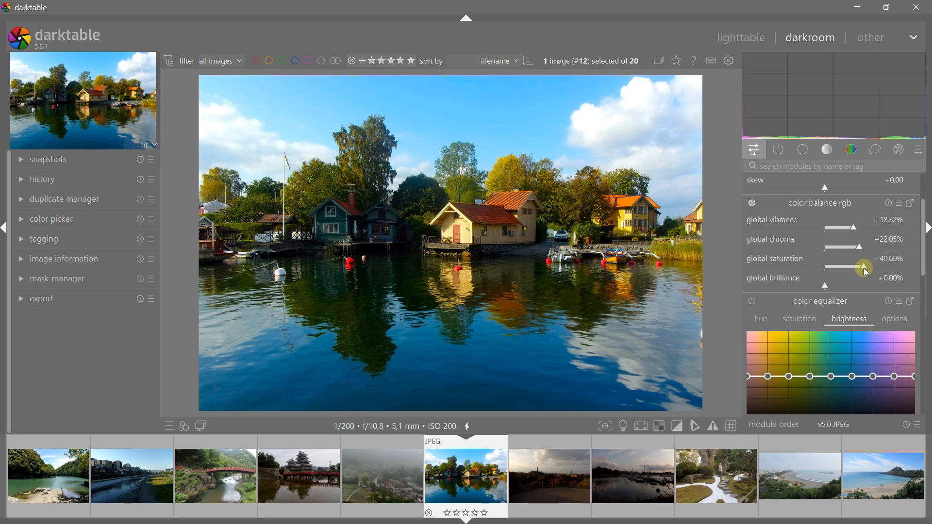
click(756, 204)
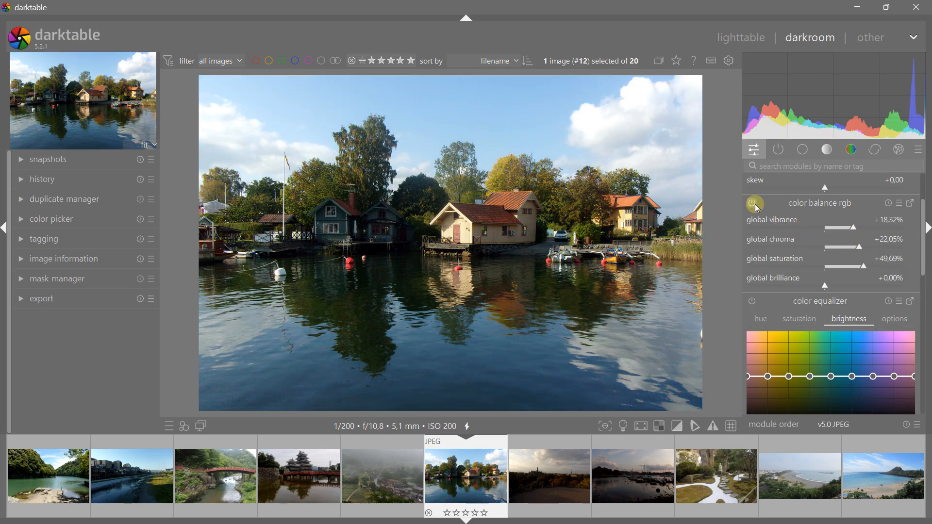
click(755, 204)
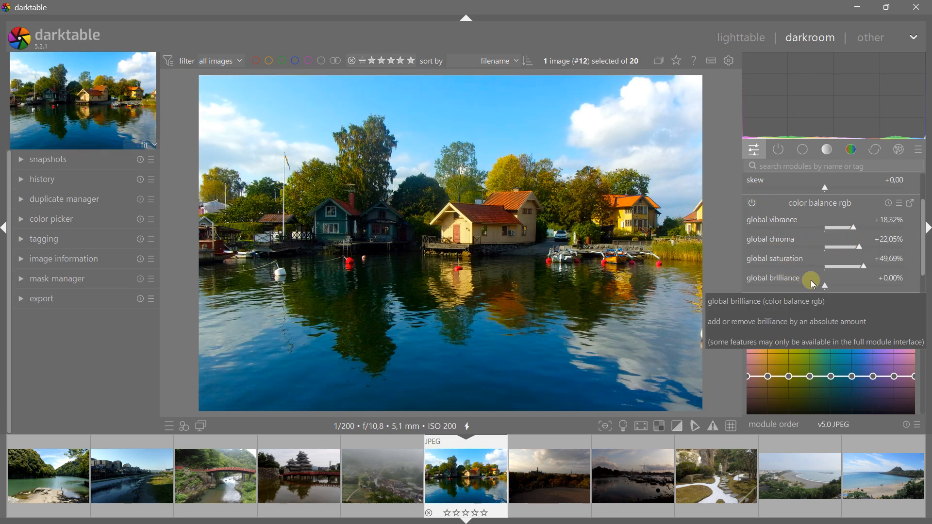
In color balance rgb, set global brilliance to +1,24%, saturation to +36,65%, chroma to +16,77% and vibrance to +15,84%
mouse_move(826, 290)
mouse_down()
mouse_move(810, 286)
mouse_move(825, 284)
mouse_up()
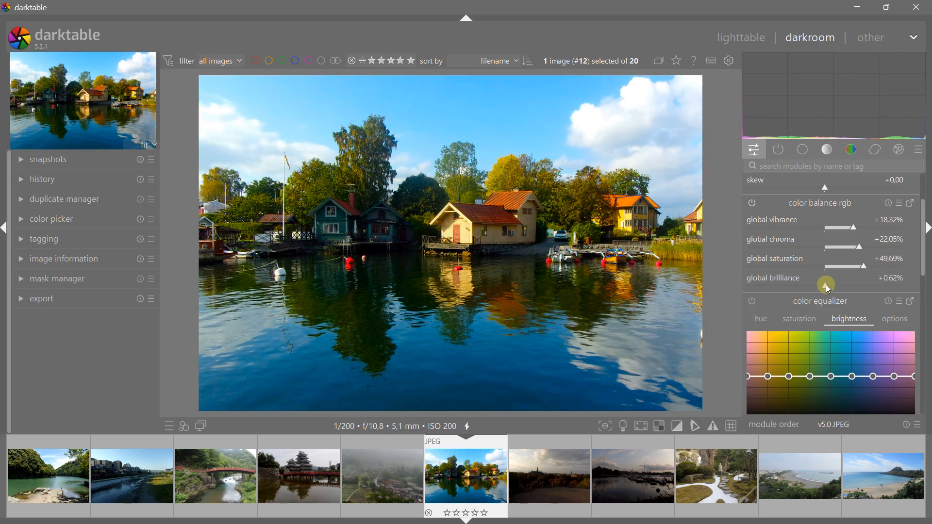
click(853, 266)
click(851, 247)
click(849, 228)
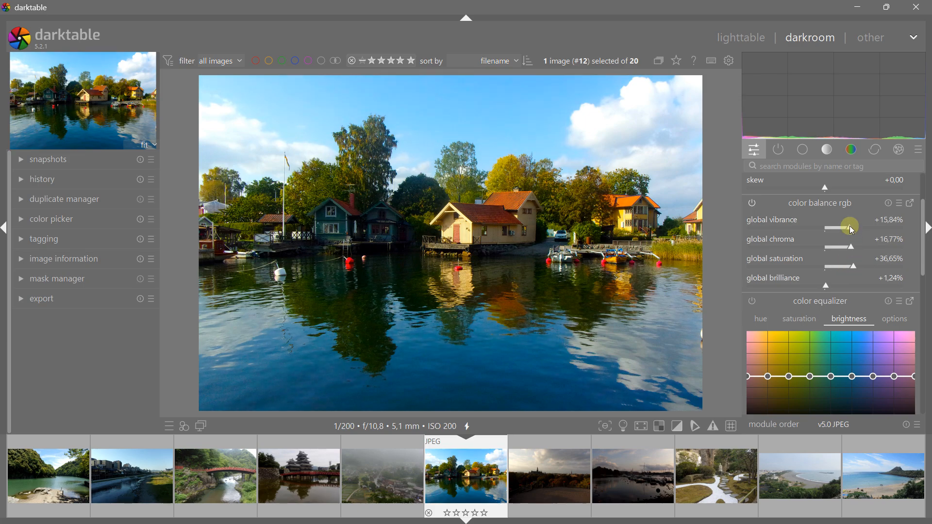
Compare the photo with and without color balance rgb, and leave the module switched off
click(753, 208)
click(754, 207)
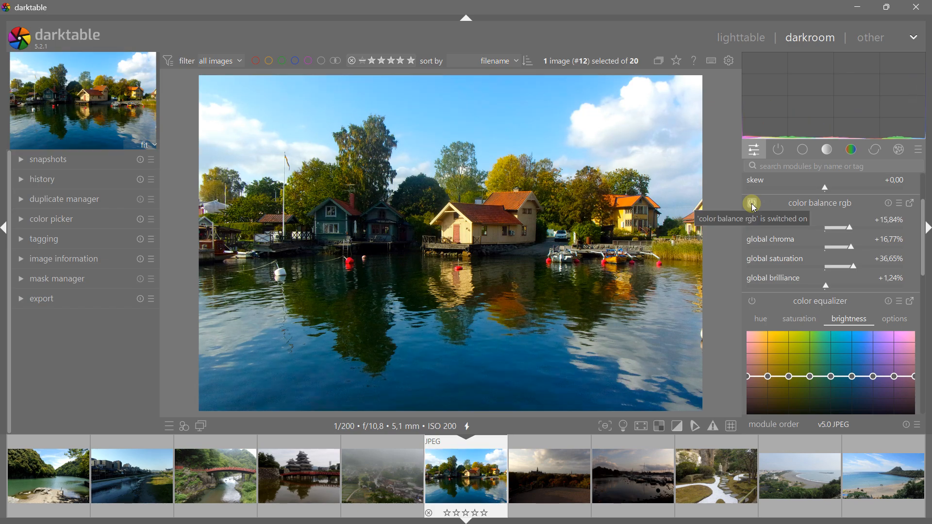
click(754, 207)
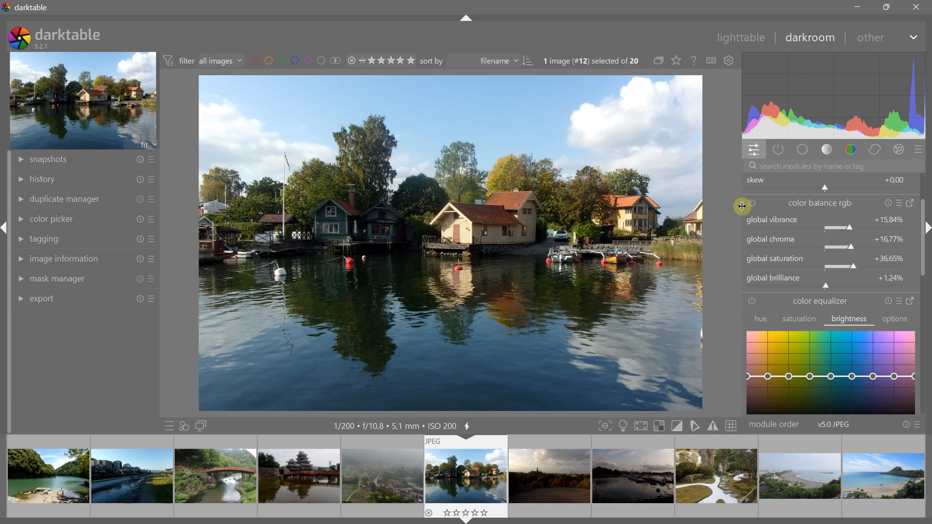
Apply the velvia color module with strength at 100%, and compare the photo with and without it
click(829, 151)
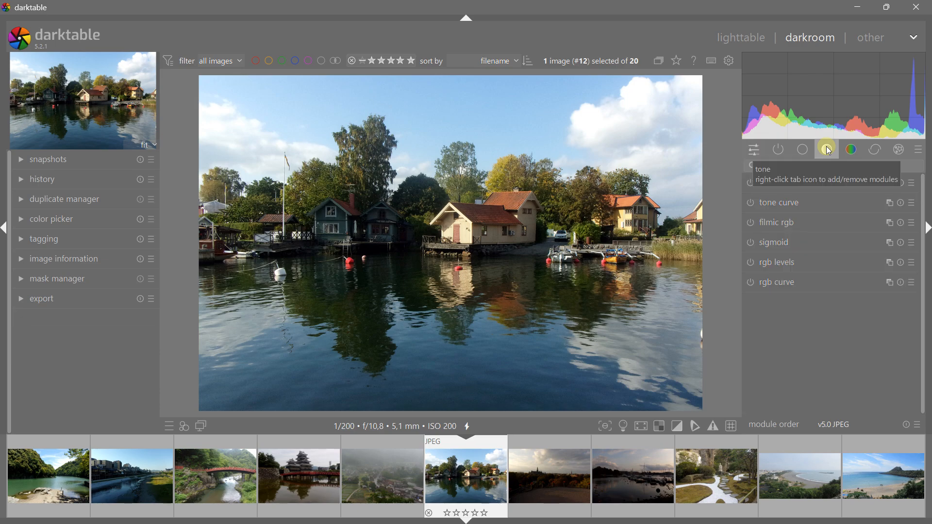
click(851, 153)
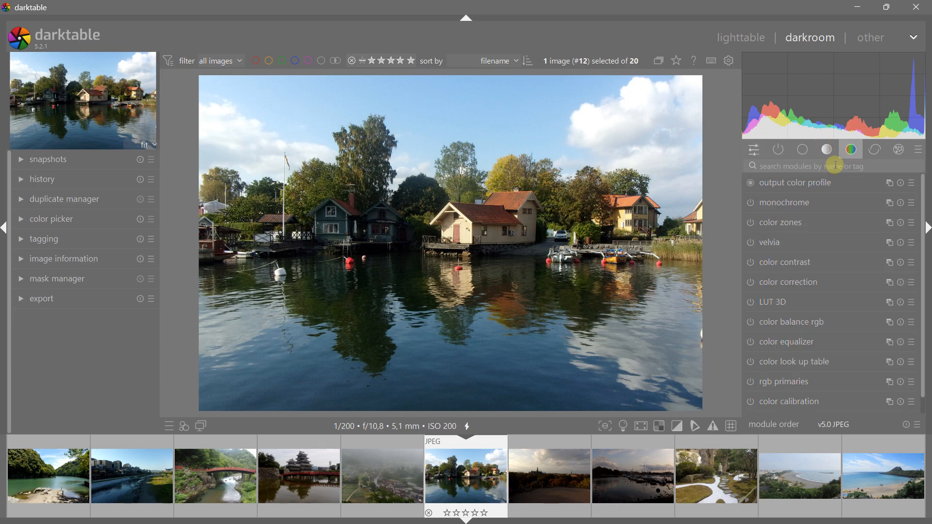
click(772, 242)
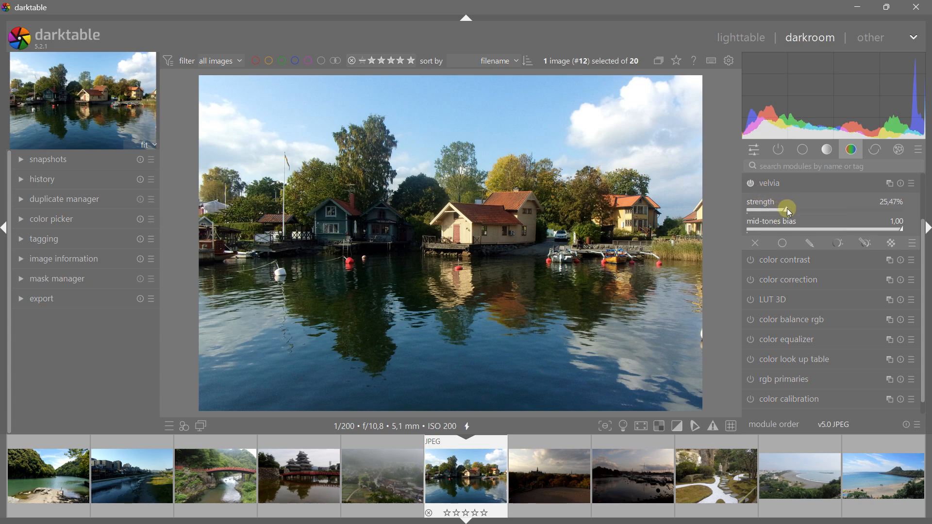
drag(788, 211, 904, 208)
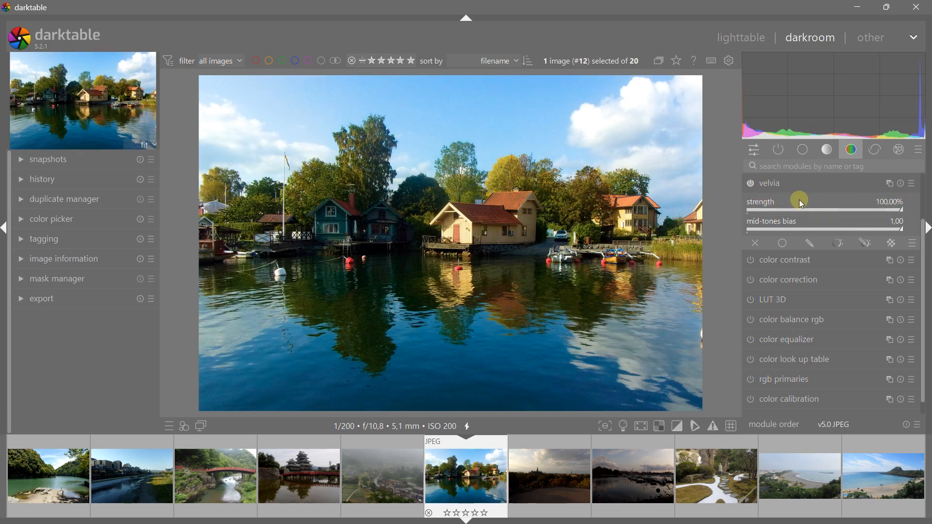
click(753, 184)
click(753, 184)
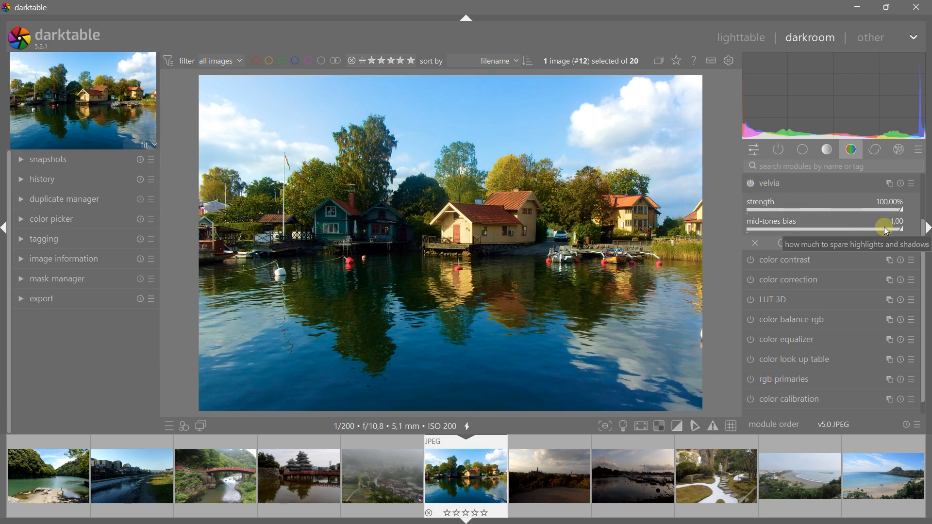
Lower velvia's mid-tones bias to 0,33 and compare the photo with the module off and on
drag(883, 227, 791, 226)
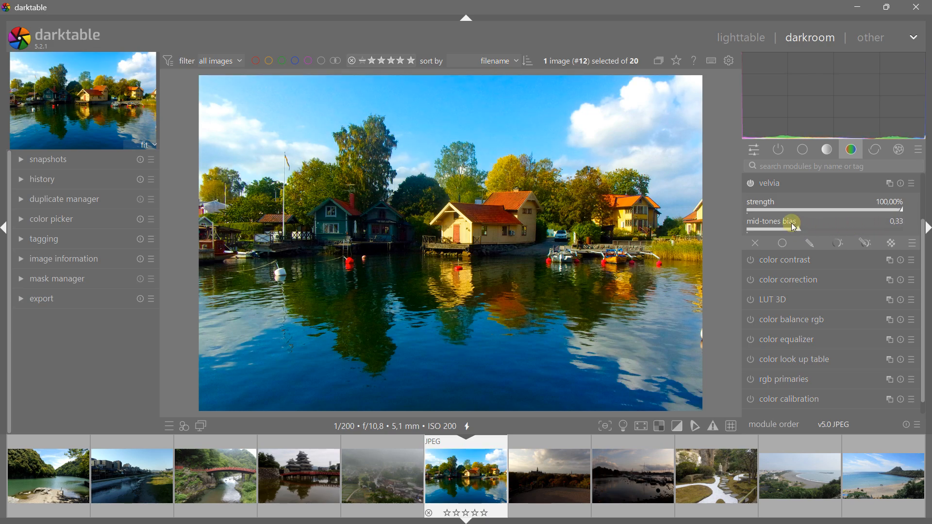
click(750, 185)
click(750, 184)
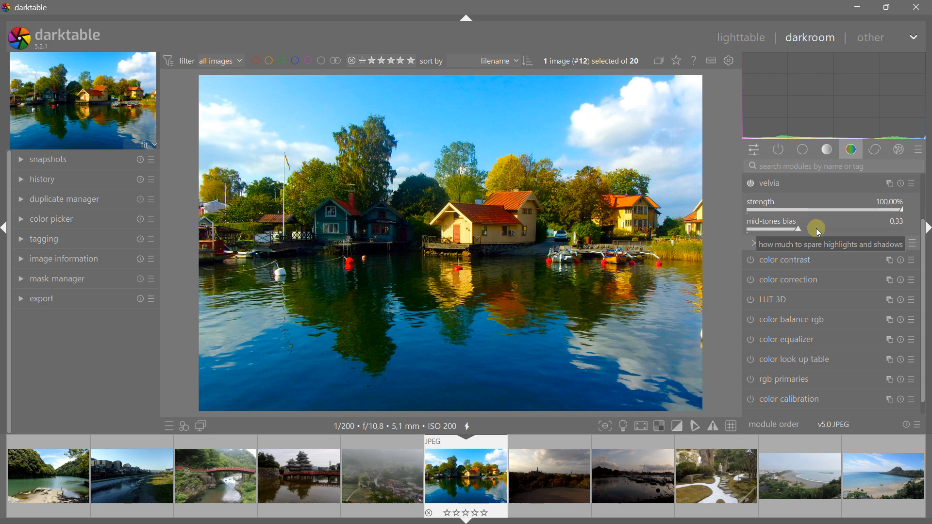
Set velvia's mid-tones bias to 1,00, switch the module off and collapse it
drag(817, 230, 907, 233)
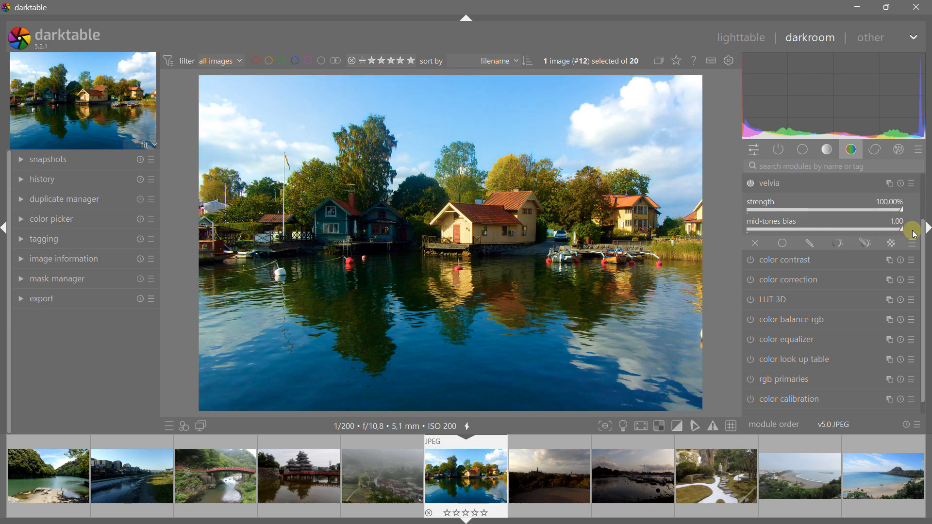
click(750, 184)
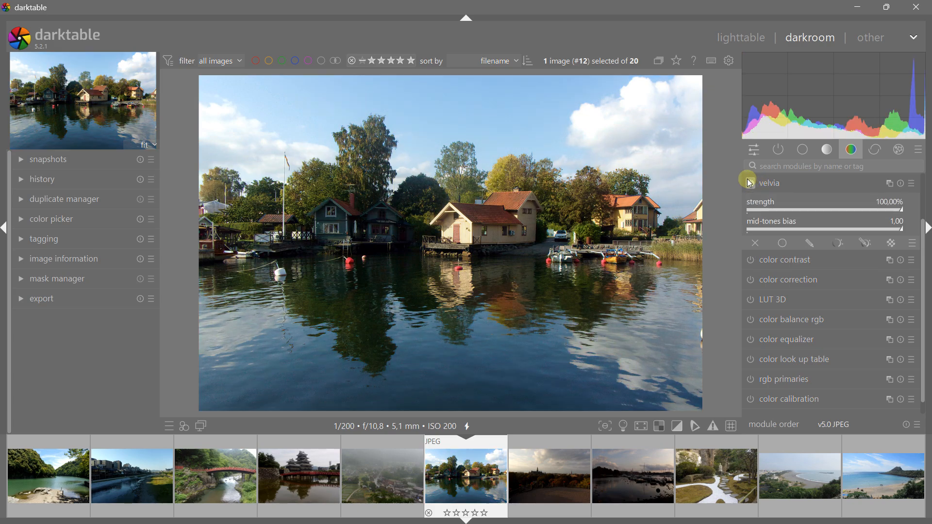
click(766, 188)
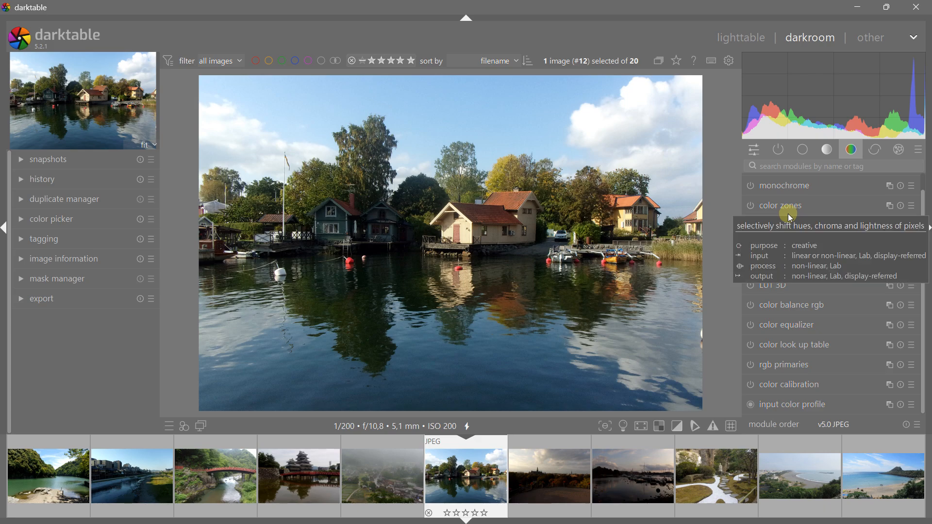
Examine the controls of the rgb primaries and color zones modules without changing any values
click(790, 363)
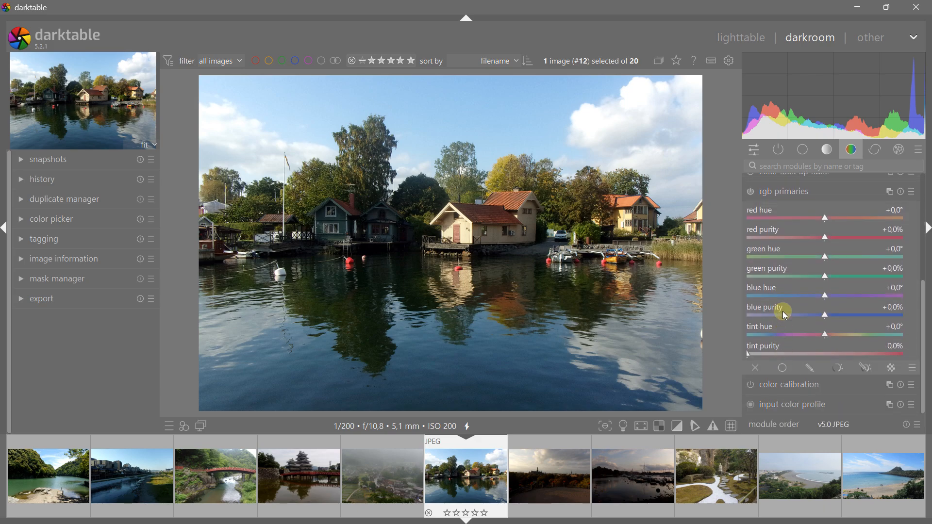
click(781, 192)
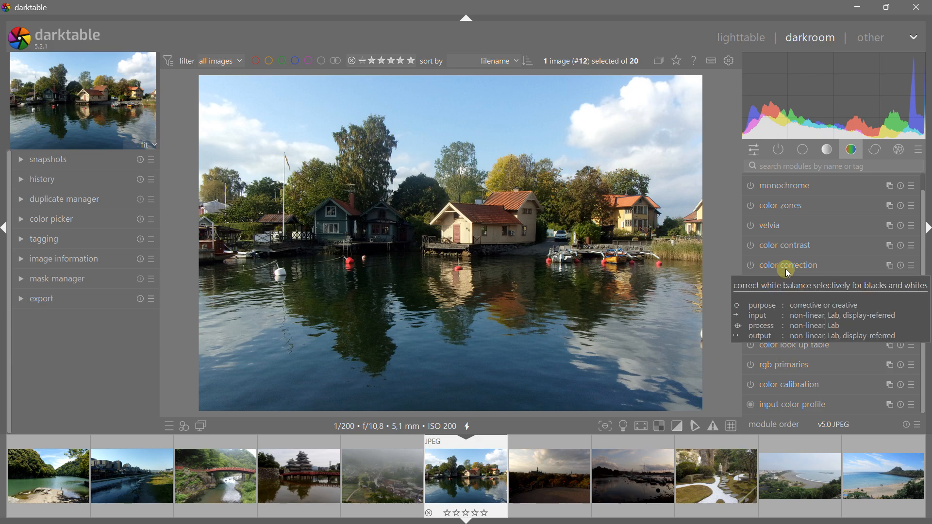
click(774, 203)
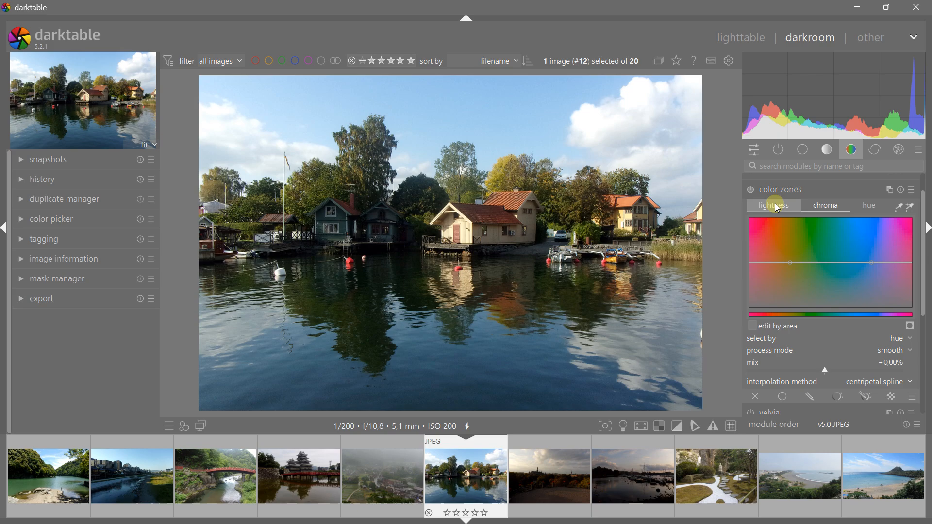
scroll(774, 185, down, 5)
click(775, 184)
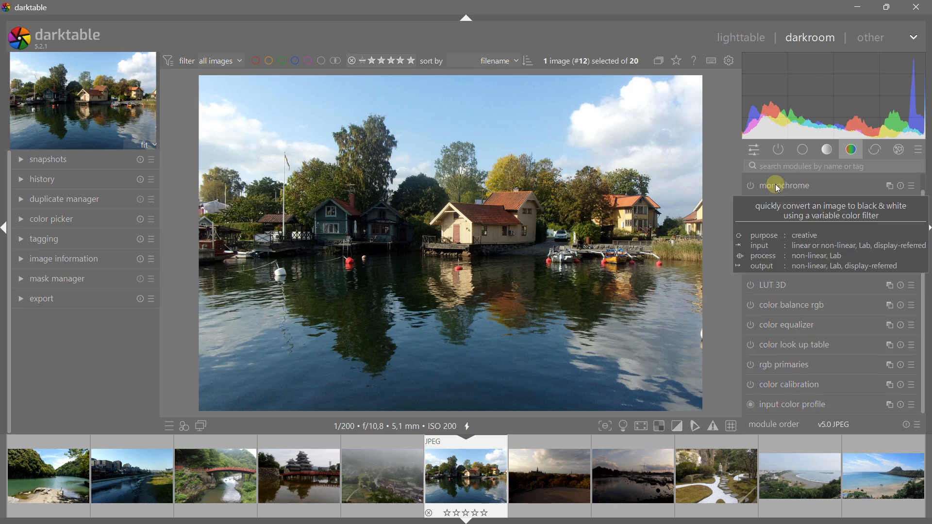
Look through the hue, saturation, brightness and options pages of the quick-access color equalizer, ending with the hue curve shown
click(754, 150)
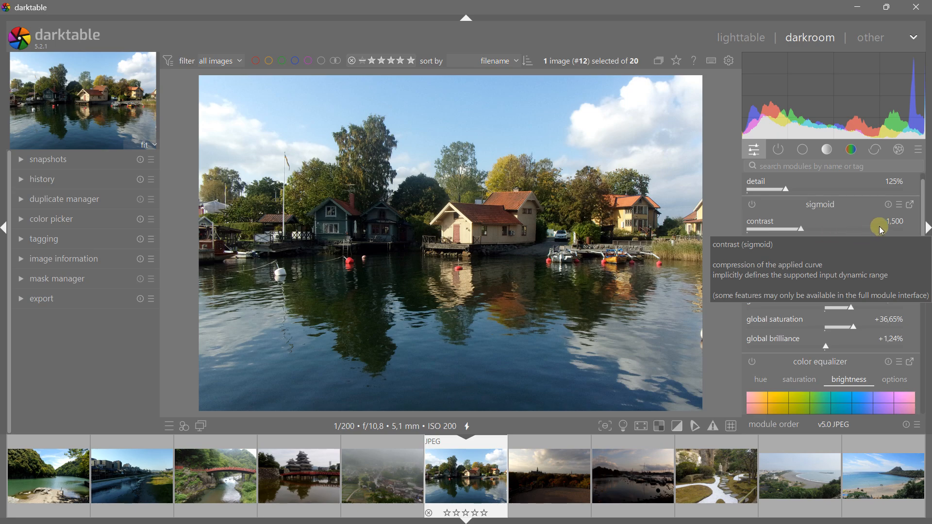
drag(924, 209, 928, 265)
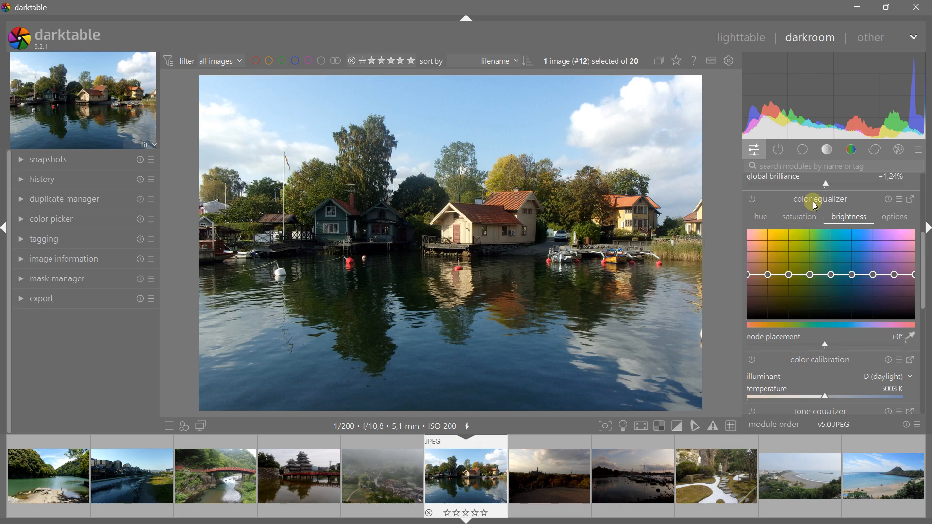
click(766, 214)
click(790, 217)
click(839, 218)
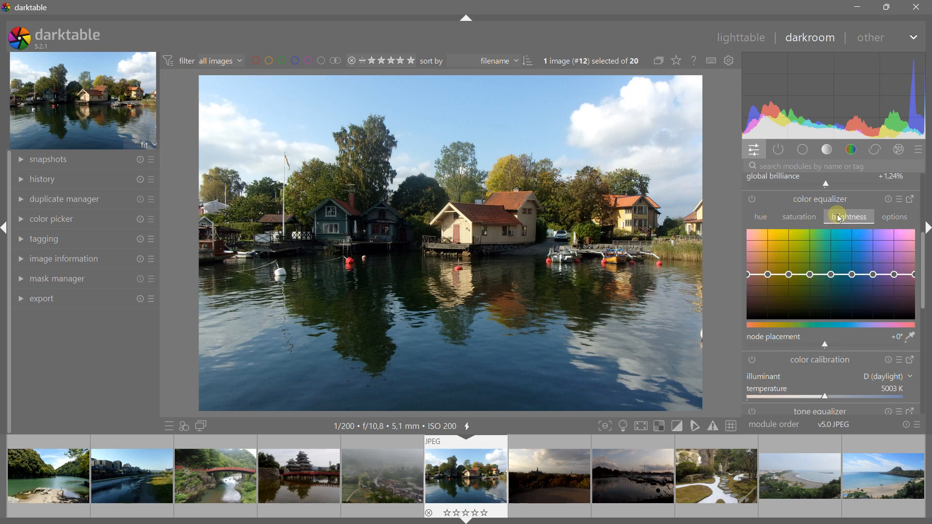
click(895, 217)
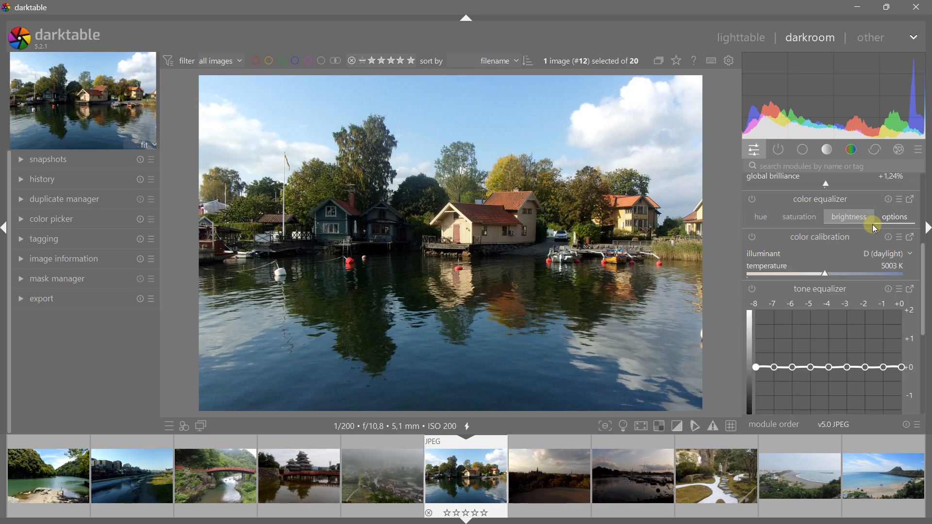
click(761, 216)
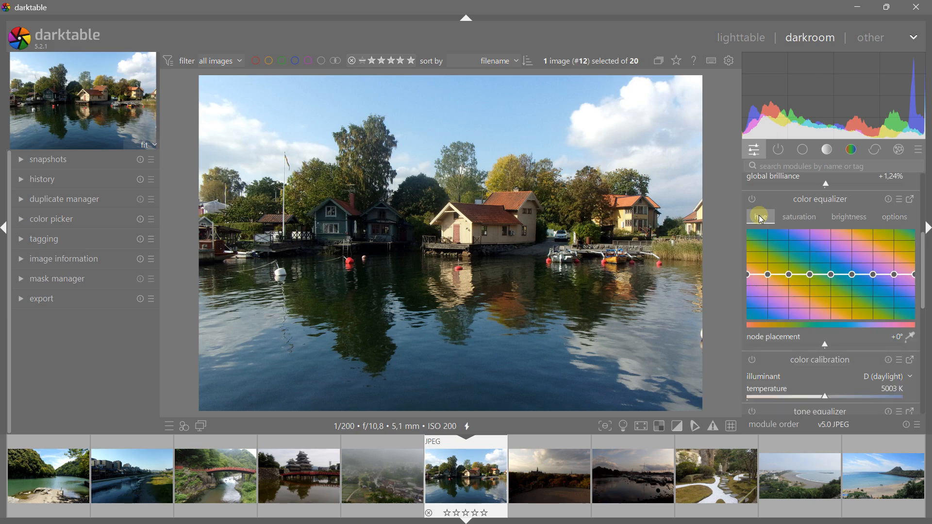
scroll(516, 213, up, 5)
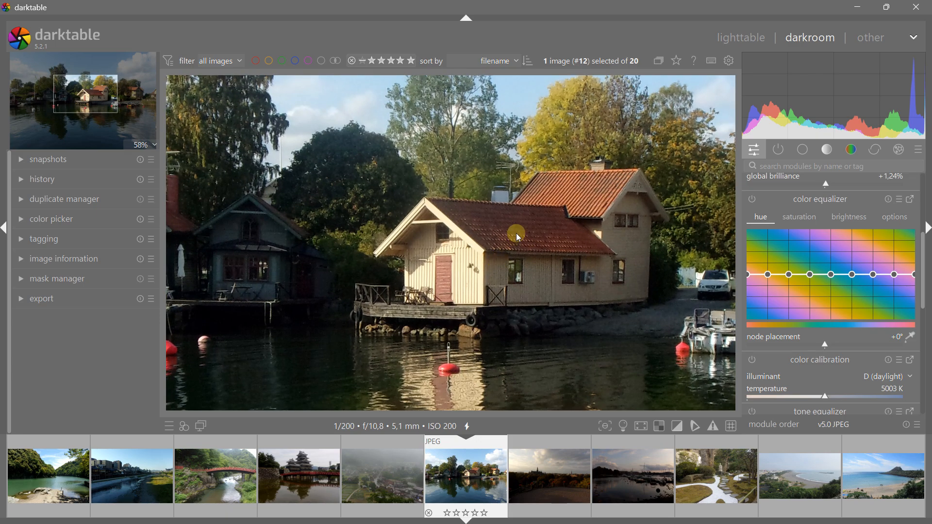
Sample the red roof and red buoy in color equalizer, shift the red hue node upward to green, and reset the hue curve
click(911, 340)
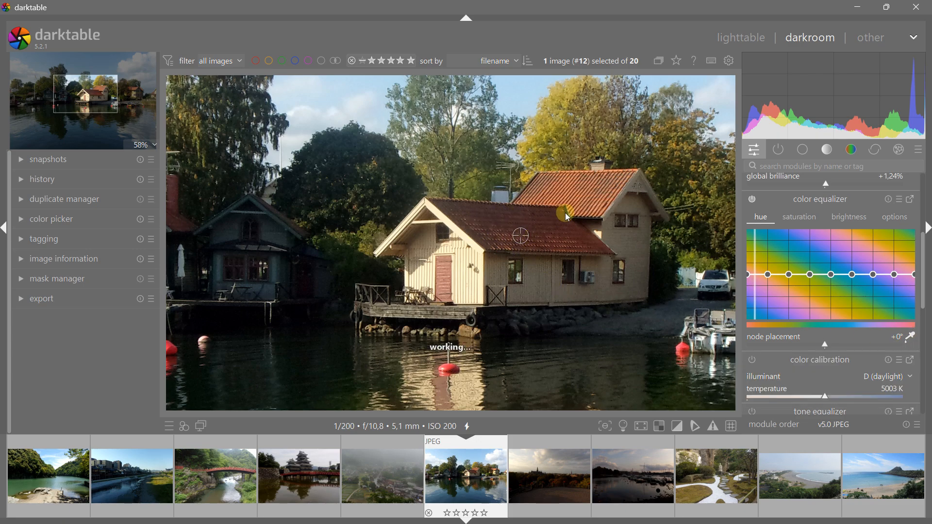
click(501, 235)
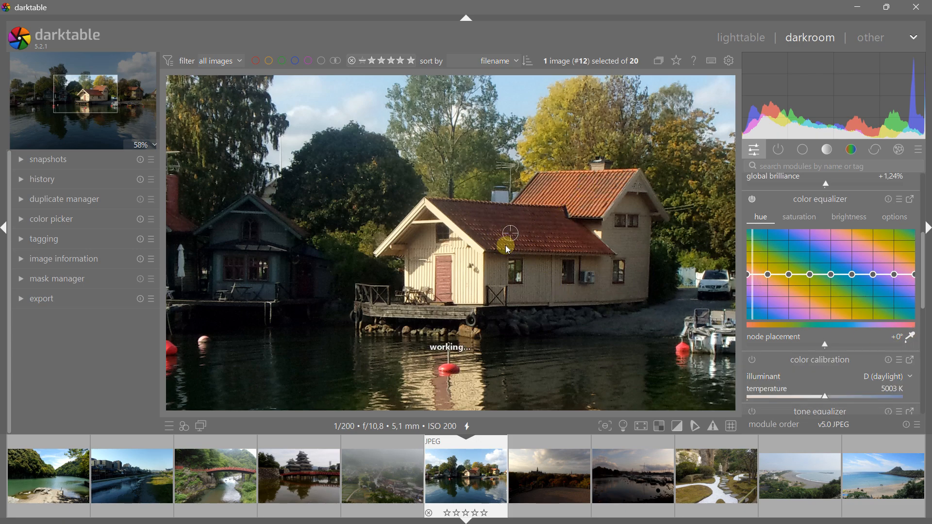
click(451, 370)
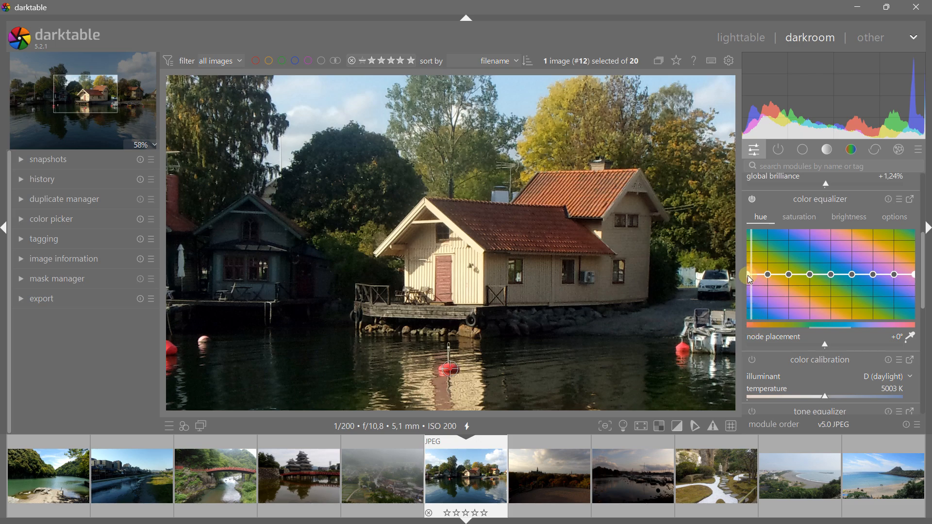
drag(749, 279, 729, 244)
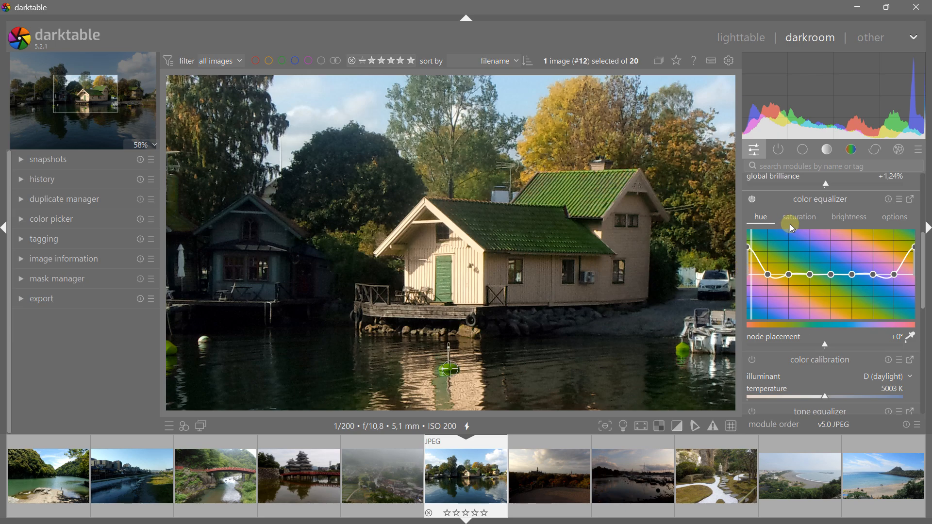
double_click(748, 247)
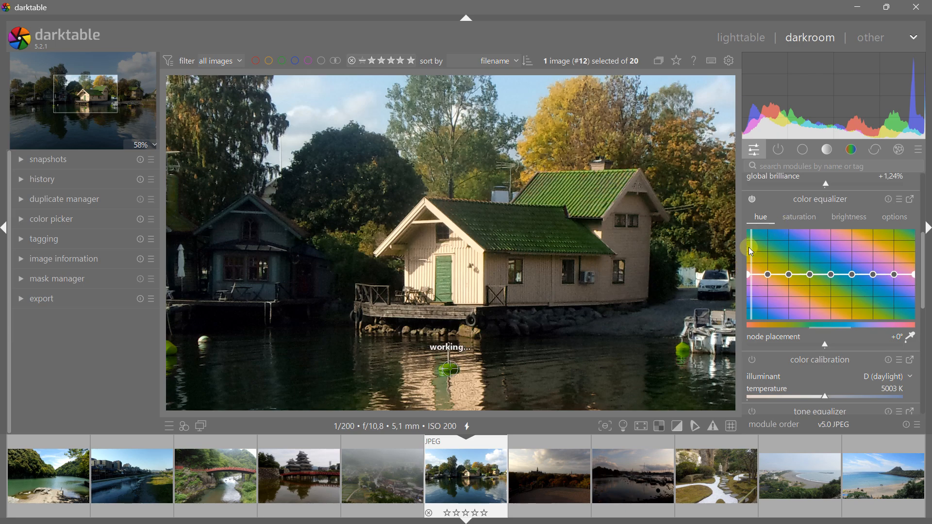
Try raising the red node on color equalizer's saturation curve and on its brightness curve, resetting each curve
click(793, 218)
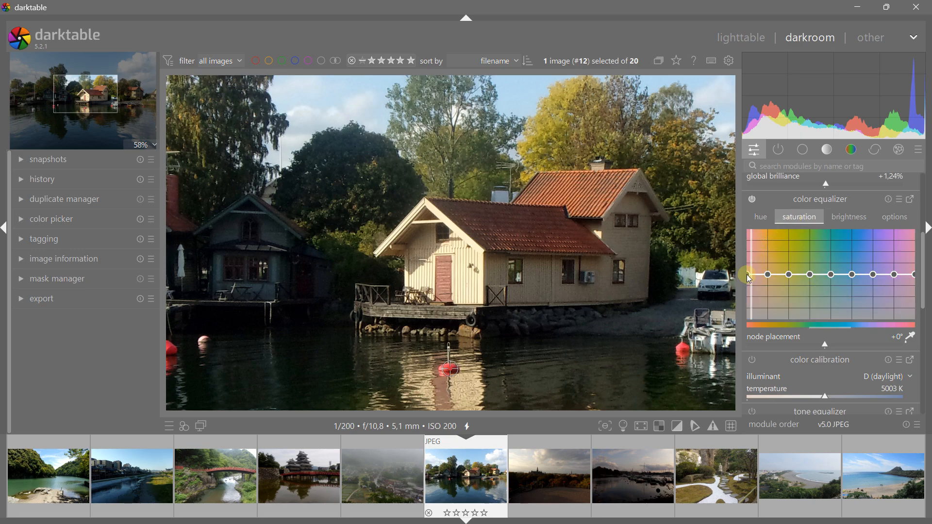
drag(746, 275, 746, 246)
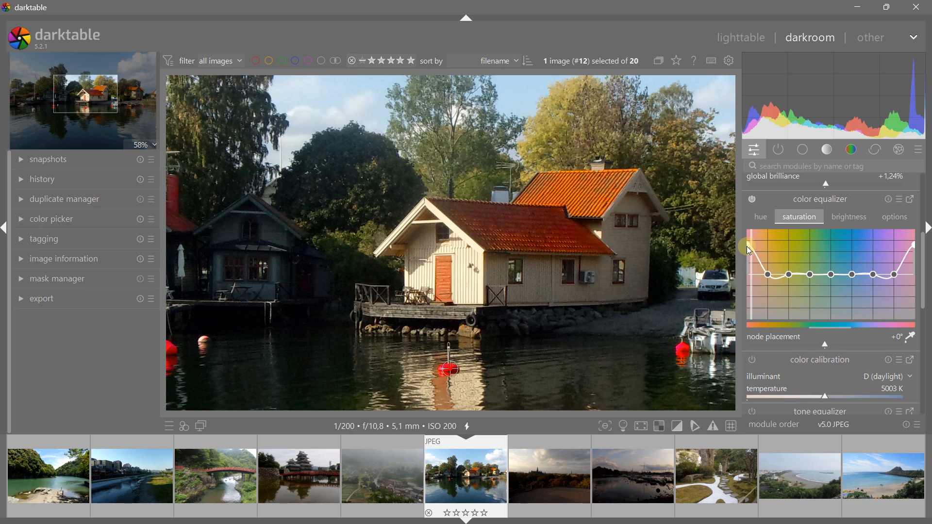
click(831, 214)
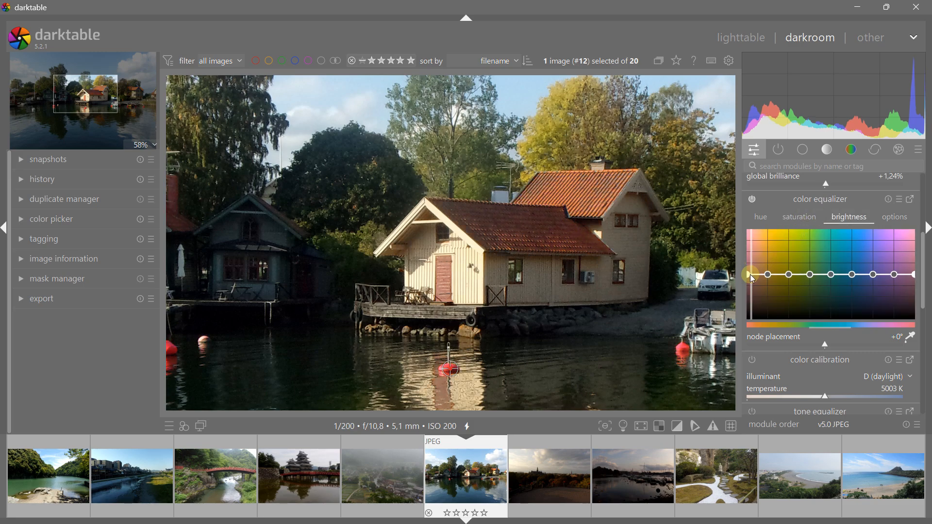
drag(750, 274, 747, 236)
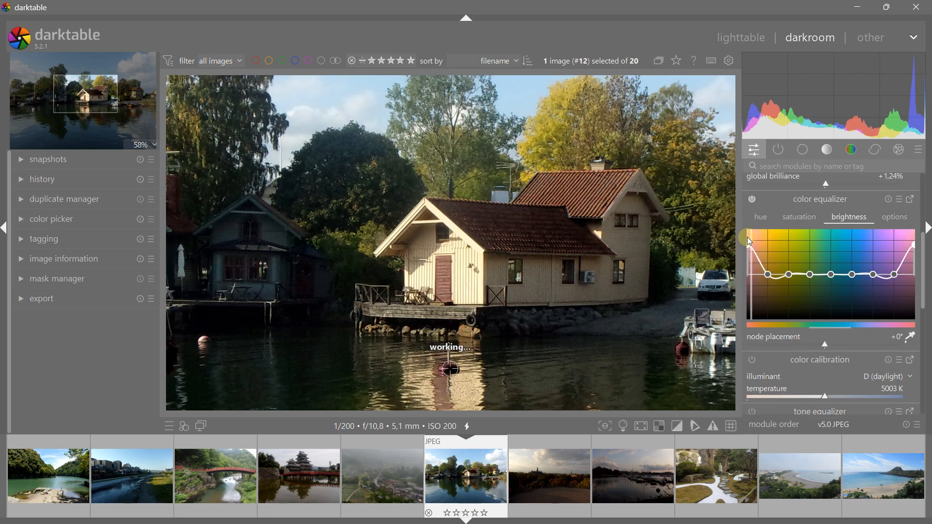
double_click(747, 240)
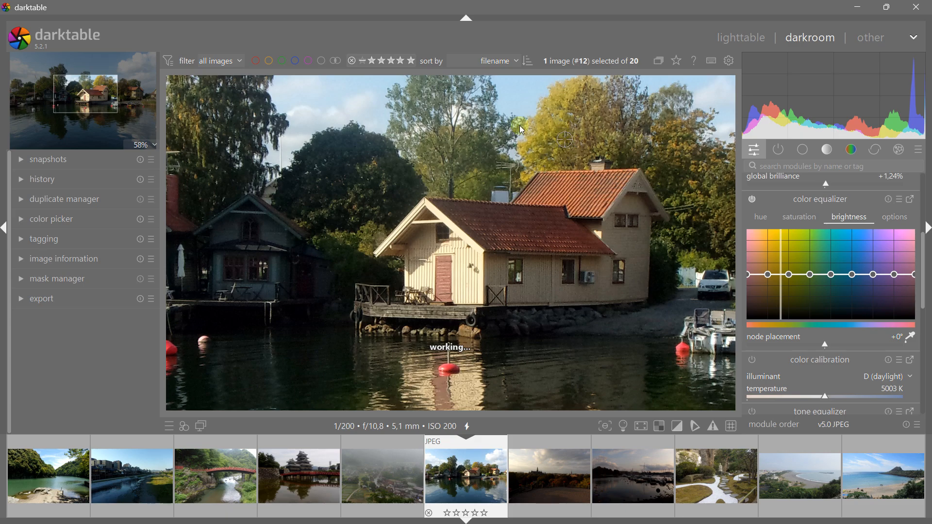
Sample the blue sky and raise its node strongly on color equalizer's saturation curve and slightly on the hue curve
scroll(526, 131, down, 2)
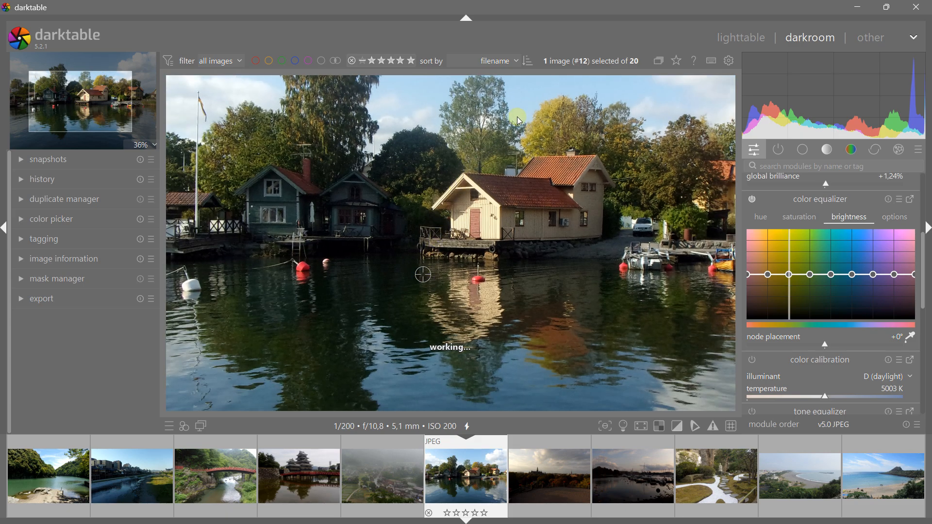
scroll(558, 131, down, 1)
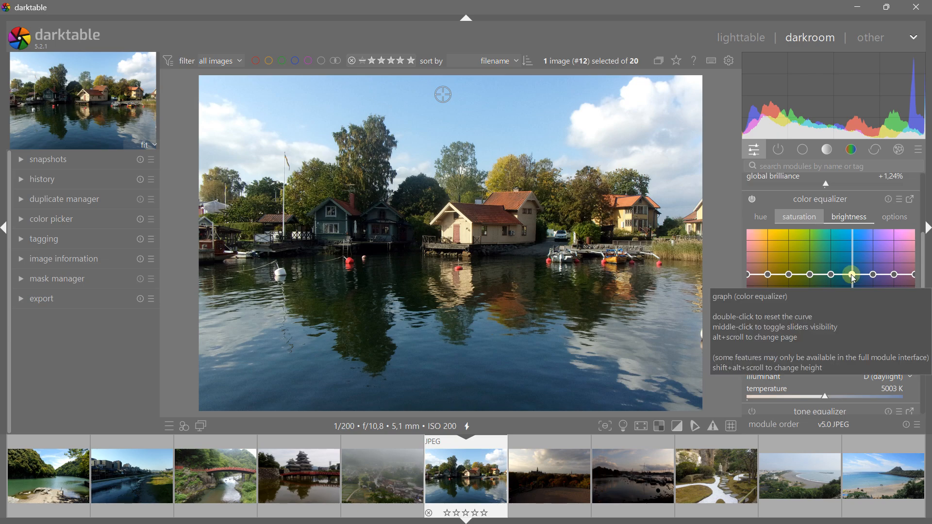
drag(853, 275, 852, 236)
click(804, 216)
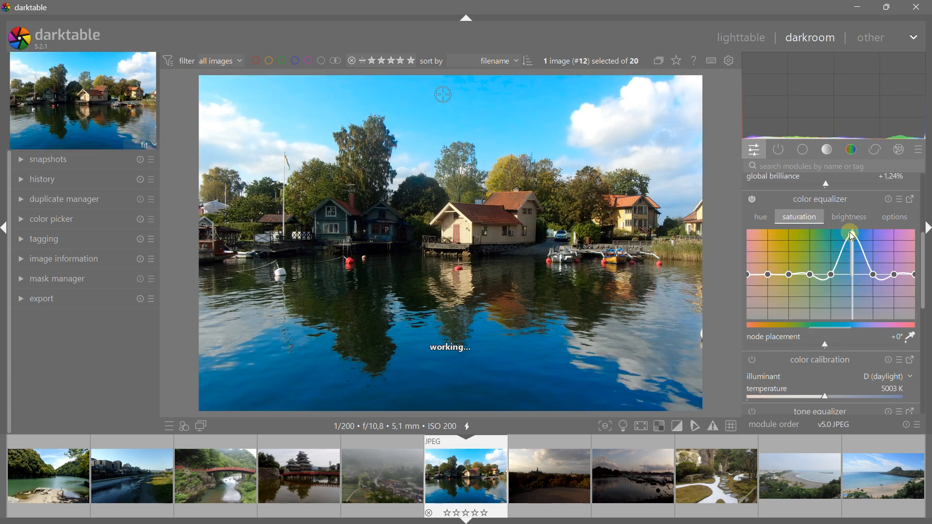
click(760, 216)
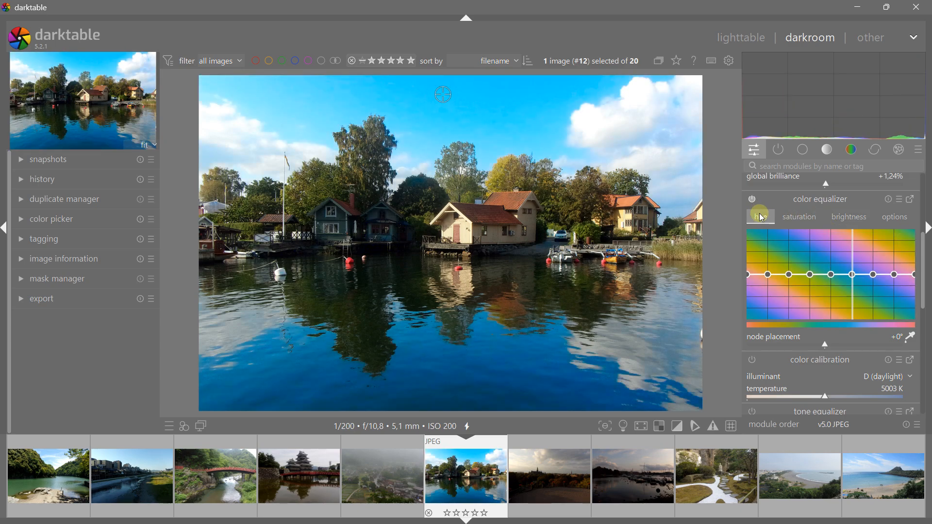
mouse_move(853, 275)
mouse_down()
mouse_move(851, 240)
mouse_move(851, 281)
mouse_move(851, 267)
mouse_up()
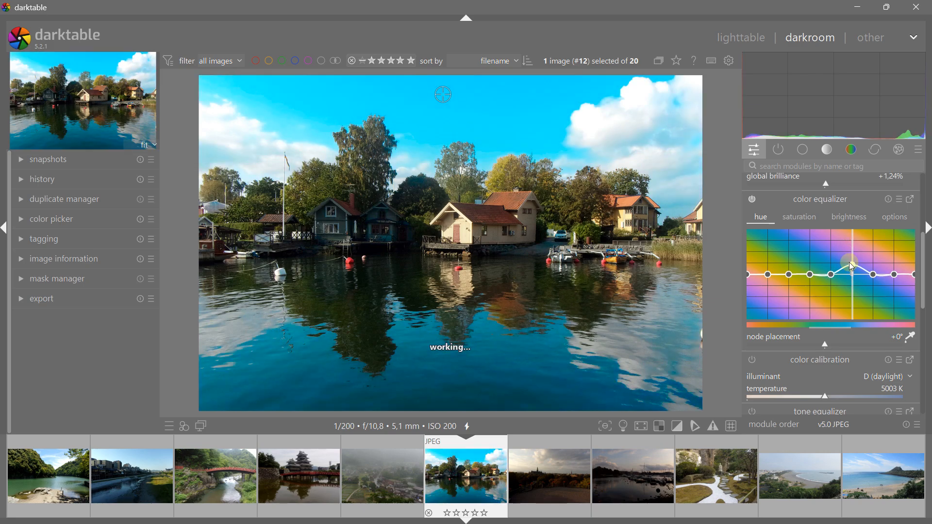
Switch color equalizer off and reset all its parameters
click(752, 200)
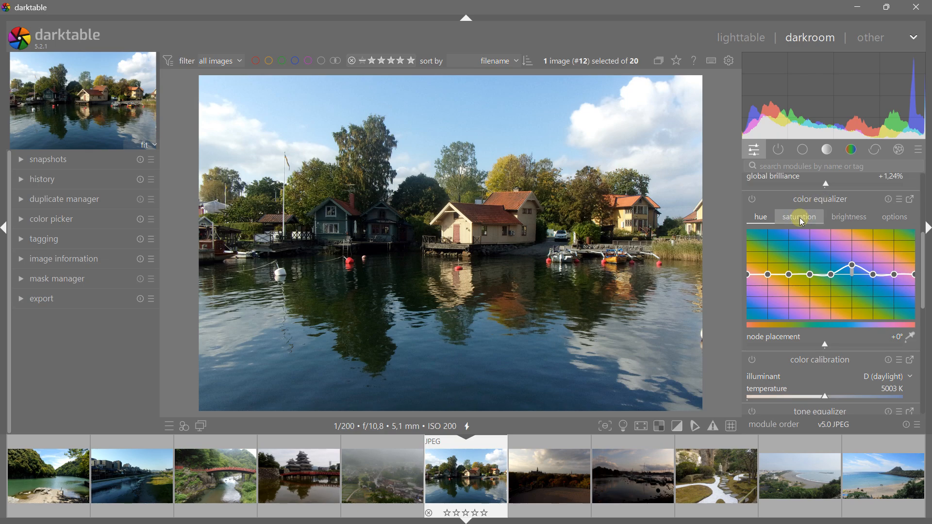
click(888, 199)
Open color zones among the color modules and look through its lightness, chroma and hue curves
click(846, 150)
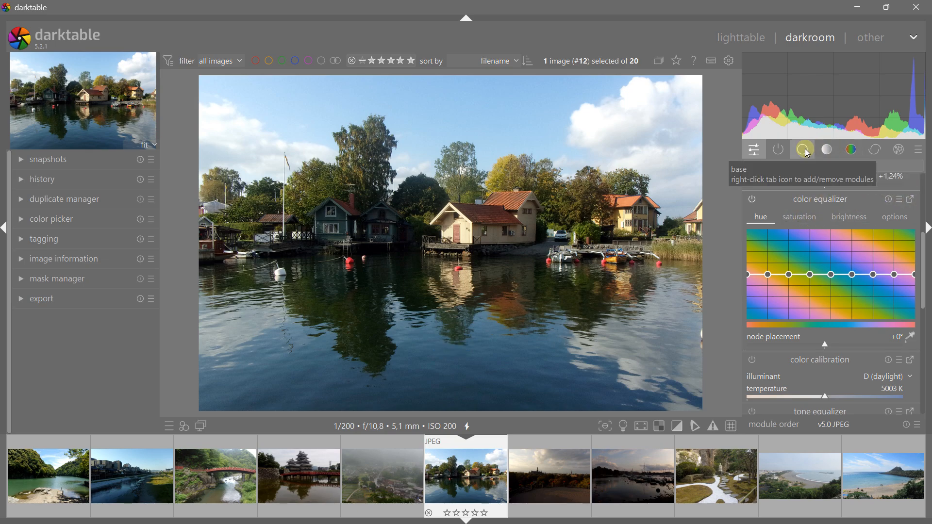
click(852, 150)
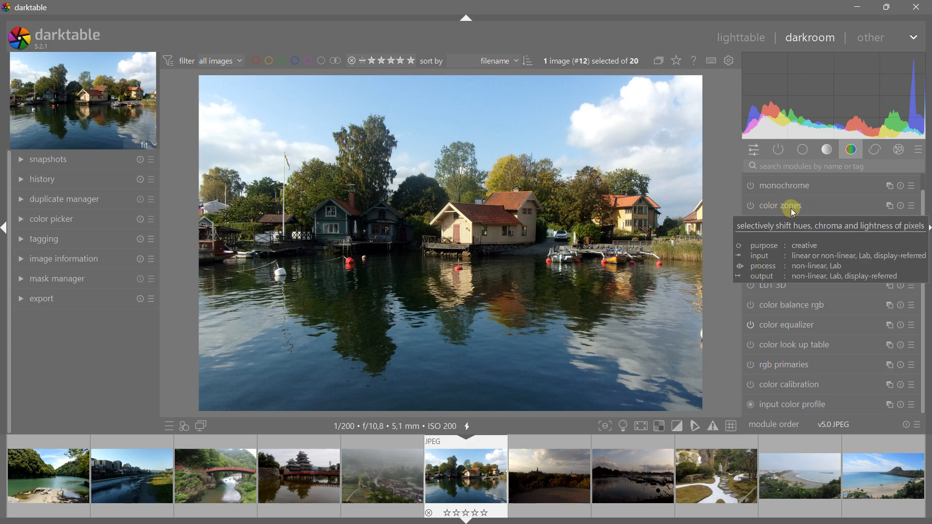
click(776, 205)
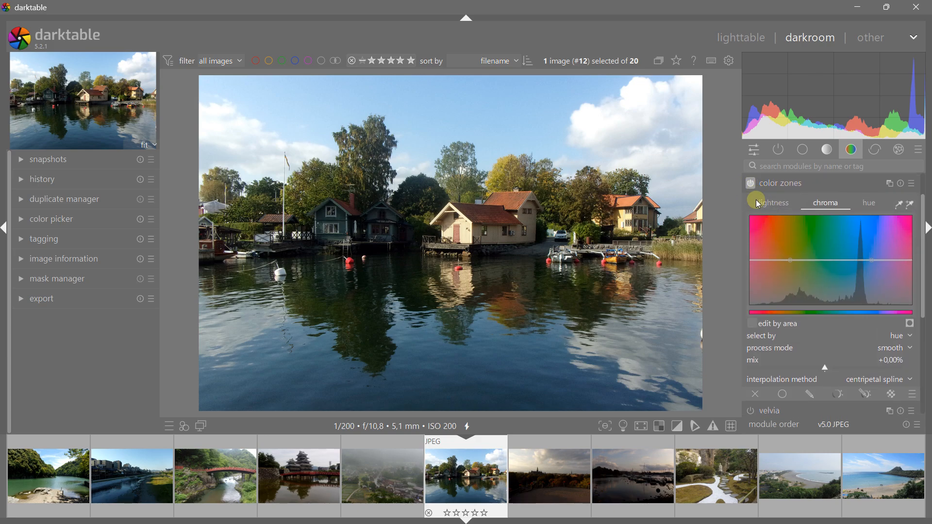
click(791, 206)
click(818, 204)
click(858, 204)
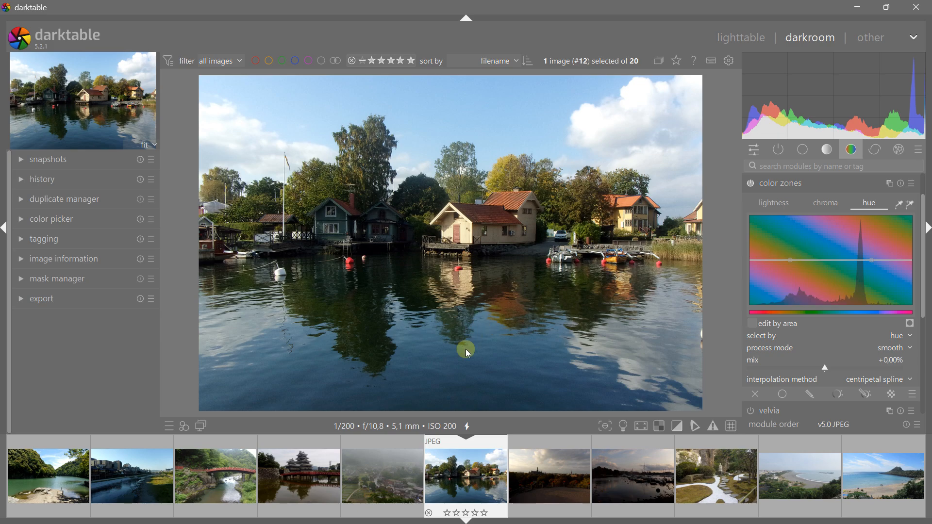
Switch off color zones, color equalizer and orientation for the waterside houses photo and refresh the list of active modules
click(241, 473)
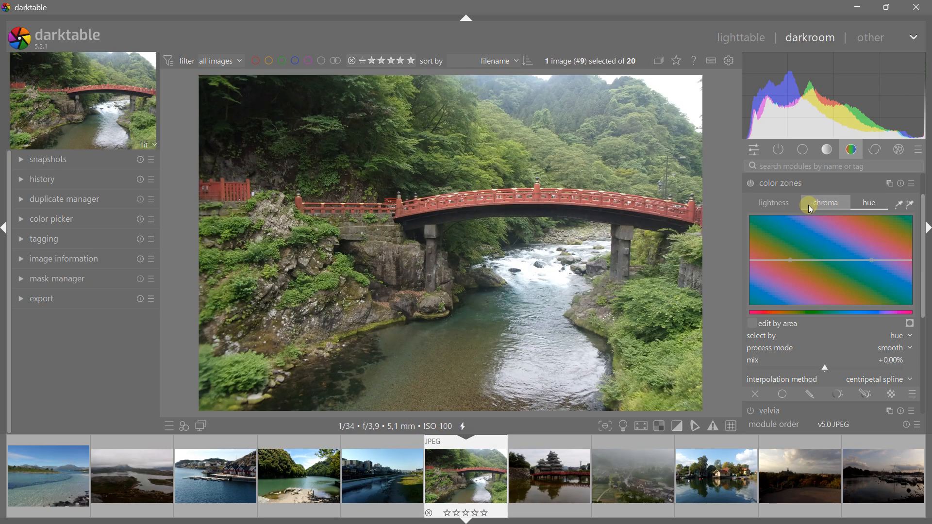
click(718, 461)
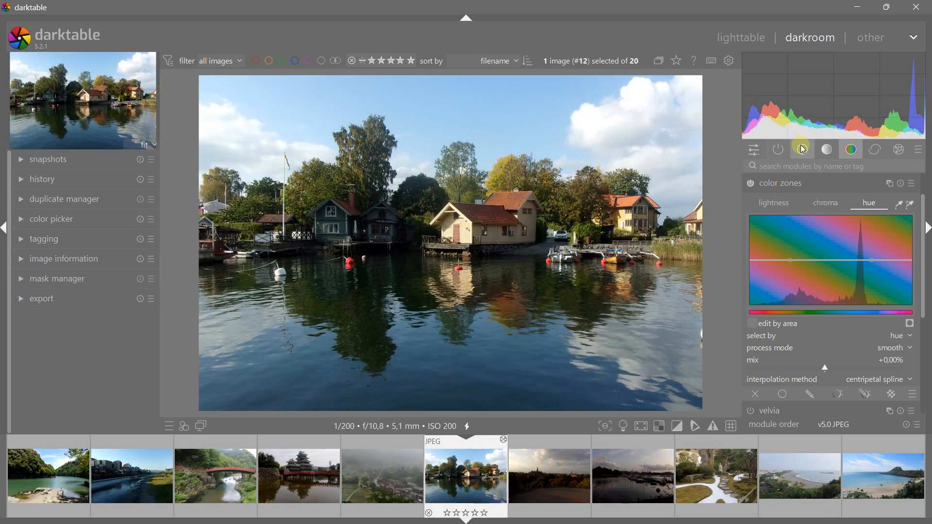
click(780, 153)
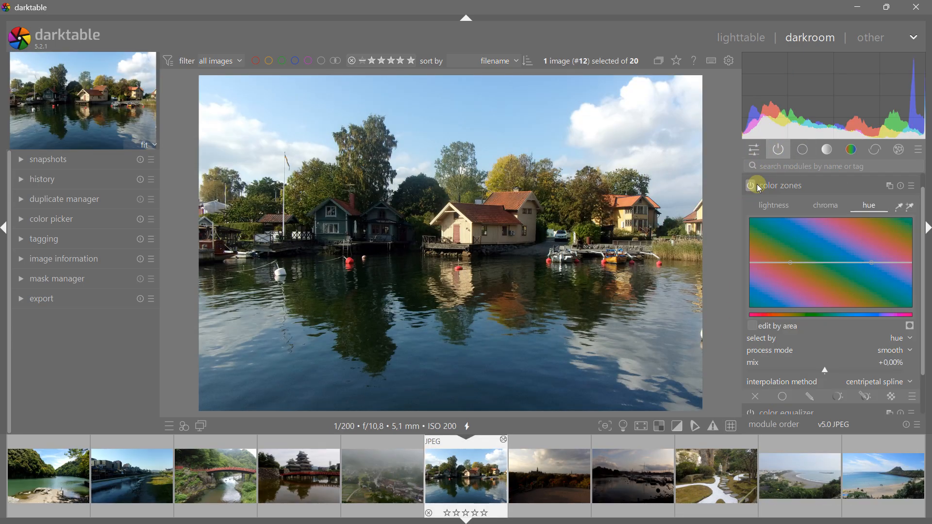
click(799, 184)
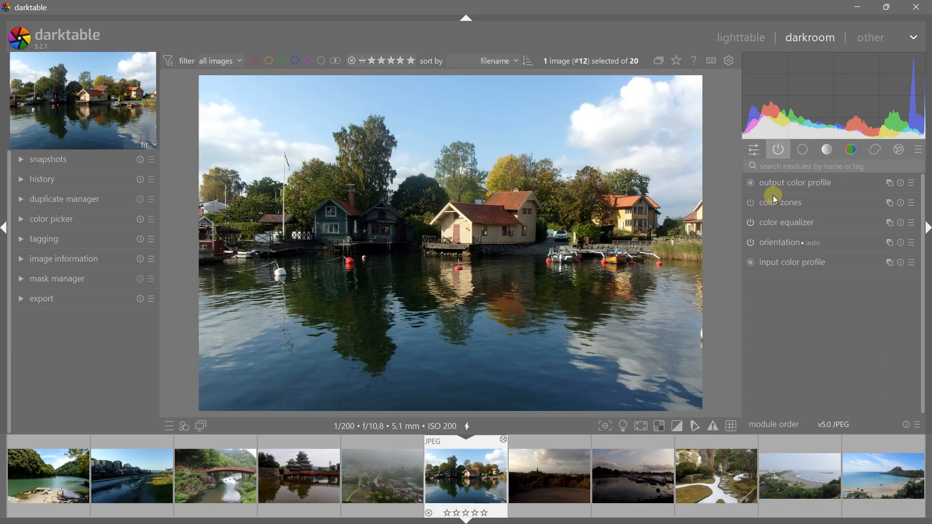
click(758, 222)
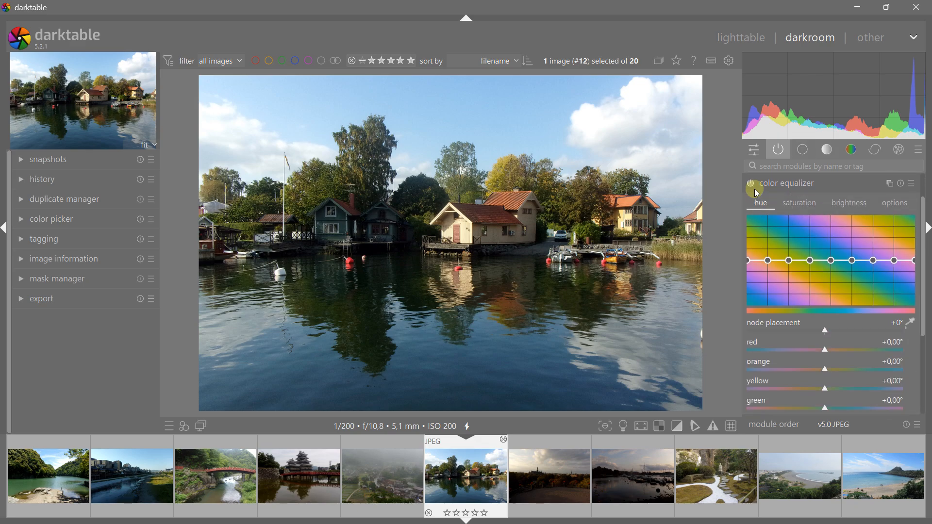
click(782, 183)
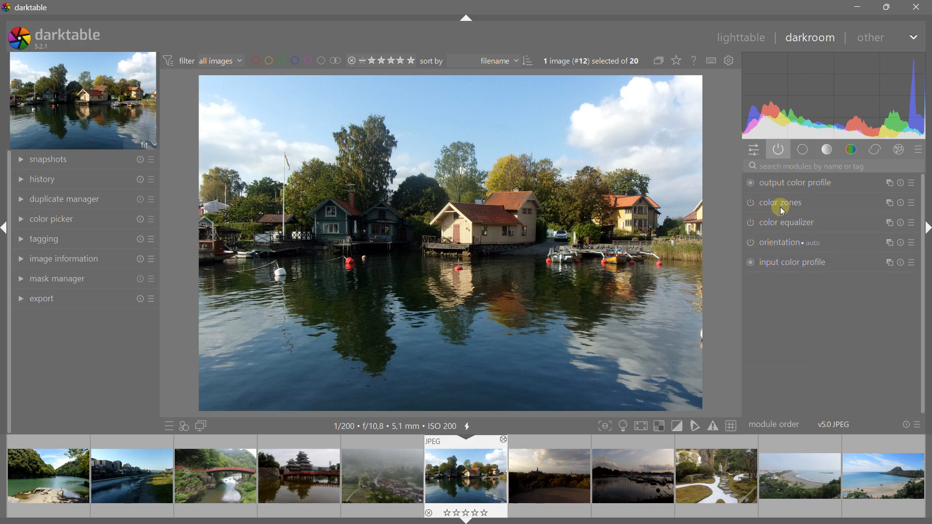
click(798, 154)
click(778, 150)
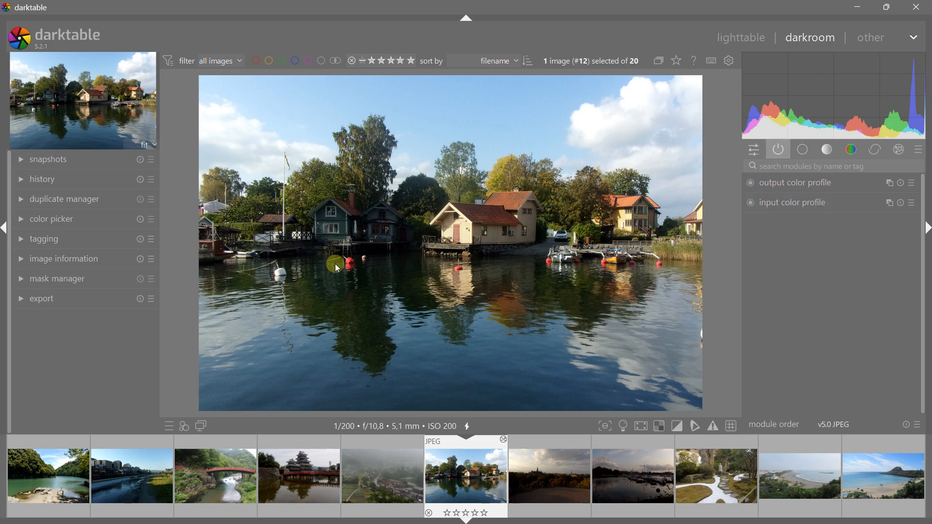
Switch to the red bridge photo and open its color zones module
click(236, 467)
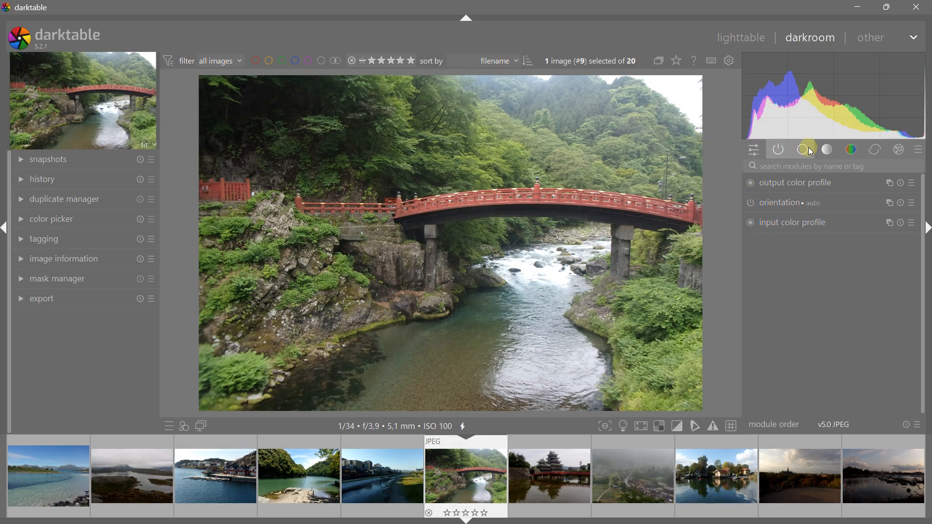
click(825, 153)
click(852, 149)
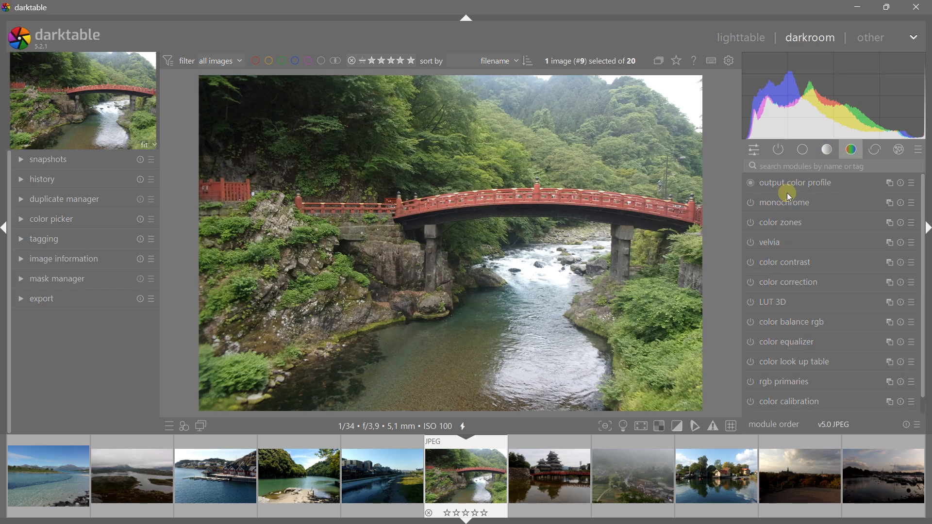
click(778, 221)
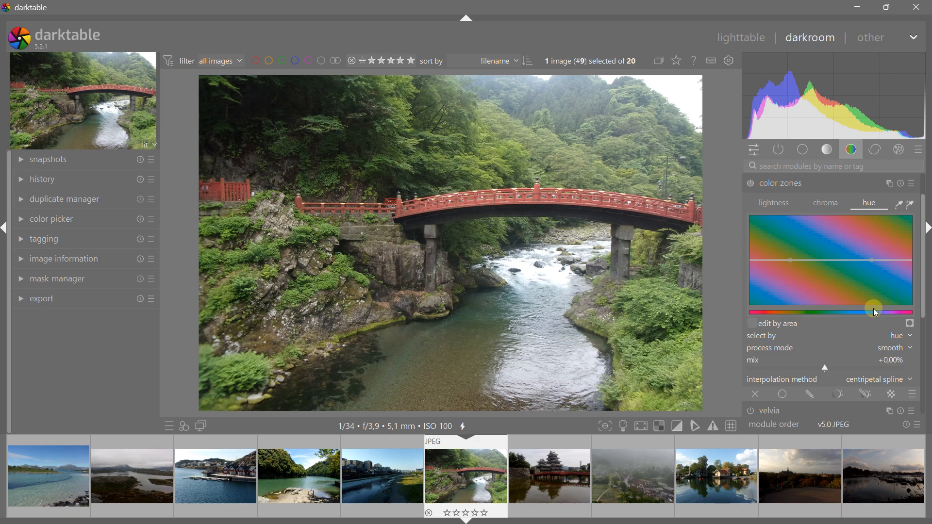
Try color zones' point and area pickers, shrinking the sampling area to the lower river, and return to the point picker
click(900, 211)
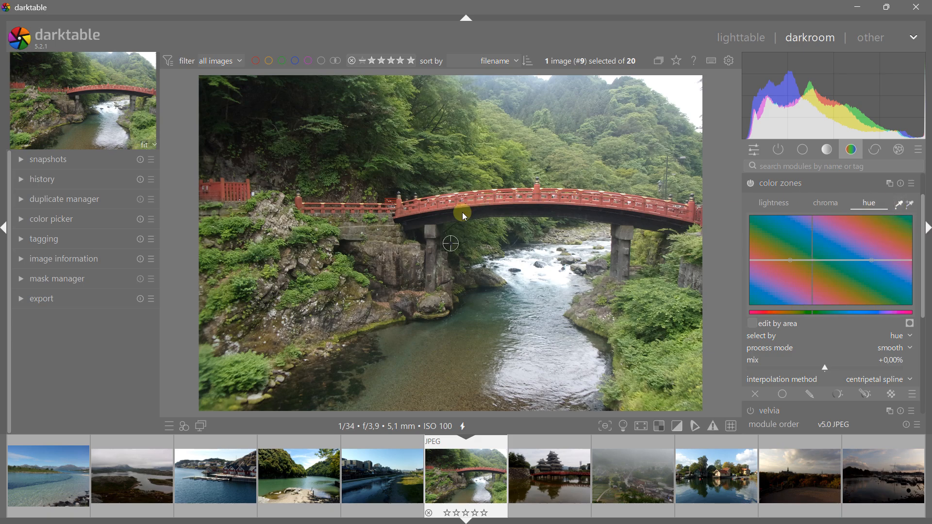
click(911, 205)
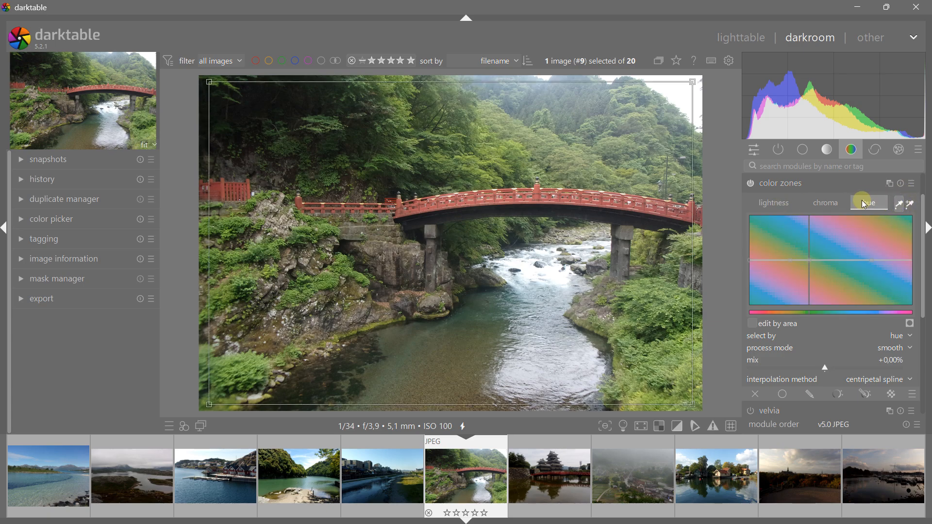
drag(698, 84, 569, 209)
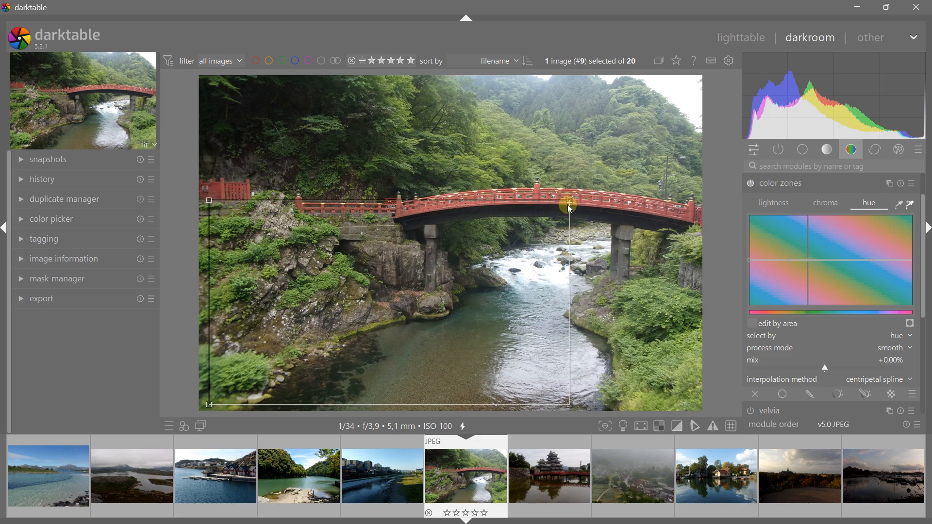
mouse_move(570, 206)
mouse_down()
mouse_move(555, 229)
mouse_move(623, 287)
mouse_up()
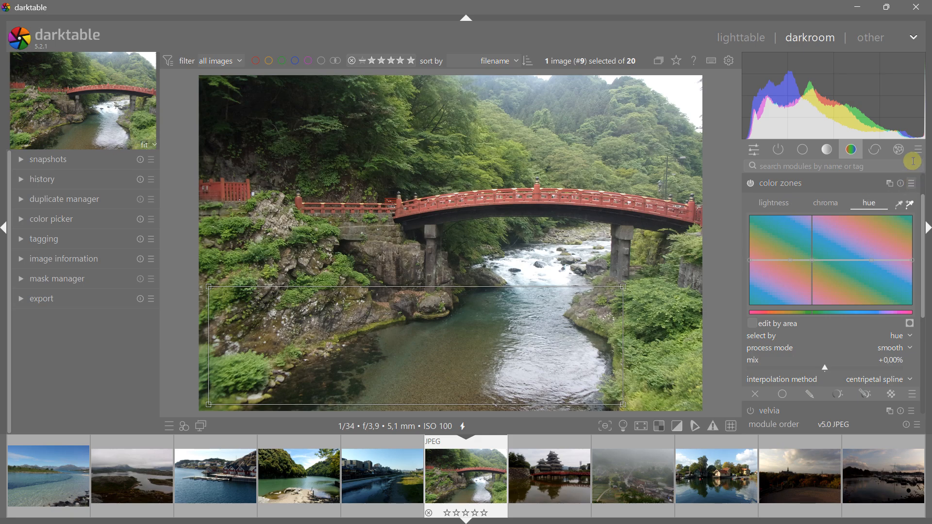
click(899, 204)
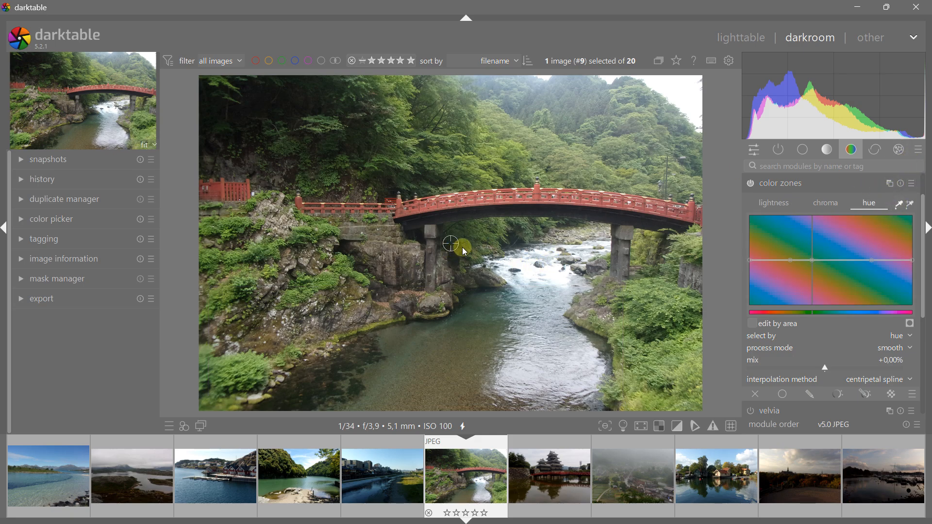
Sample the bridge's red with color zones' point picker, and fit the area picker's sampling box over the green bushes on the right bank
mouse_move(465, 251)
mouse_down()
mouse_move(443, 214)
mouse_move(467, 201)
mouse_up()
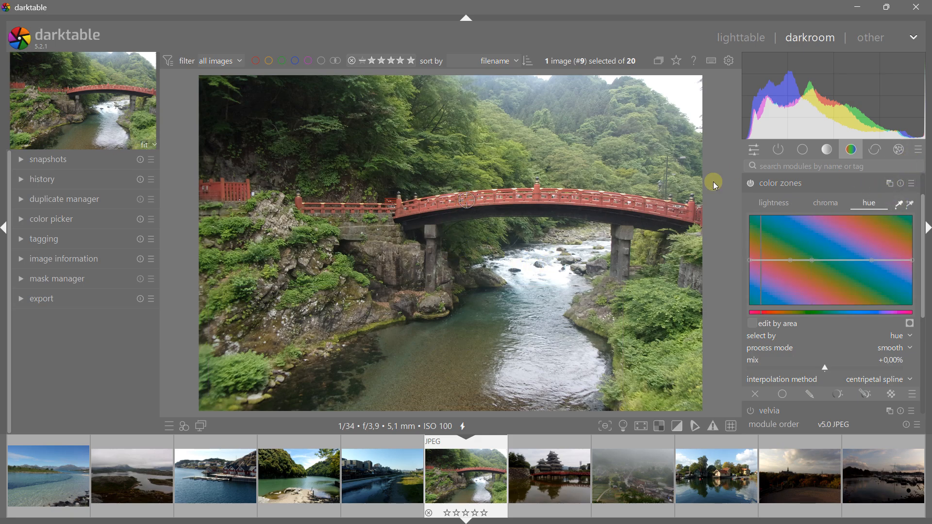
click(910, 204)
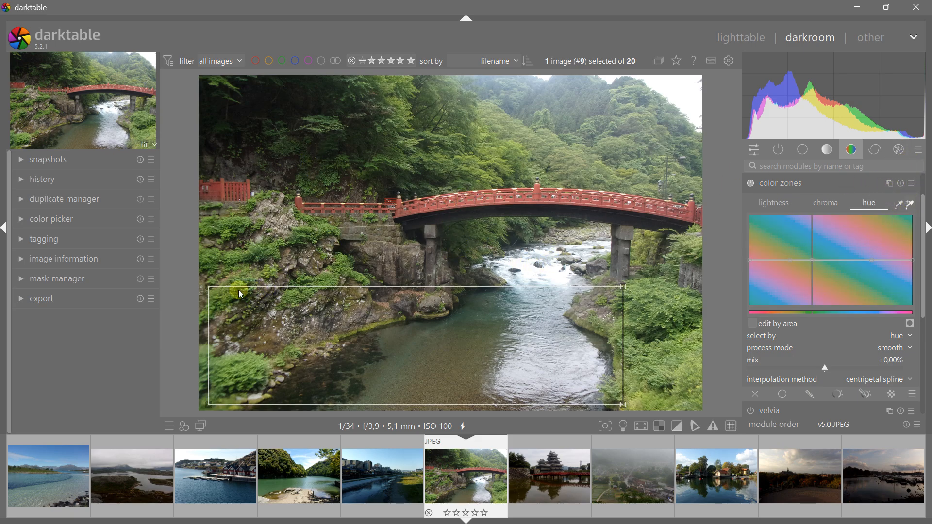
drag(212, 284, 511, 332)
drag(623, 334, 534, 355)
drag(647, 310, 698, 409)
click(782, 261)
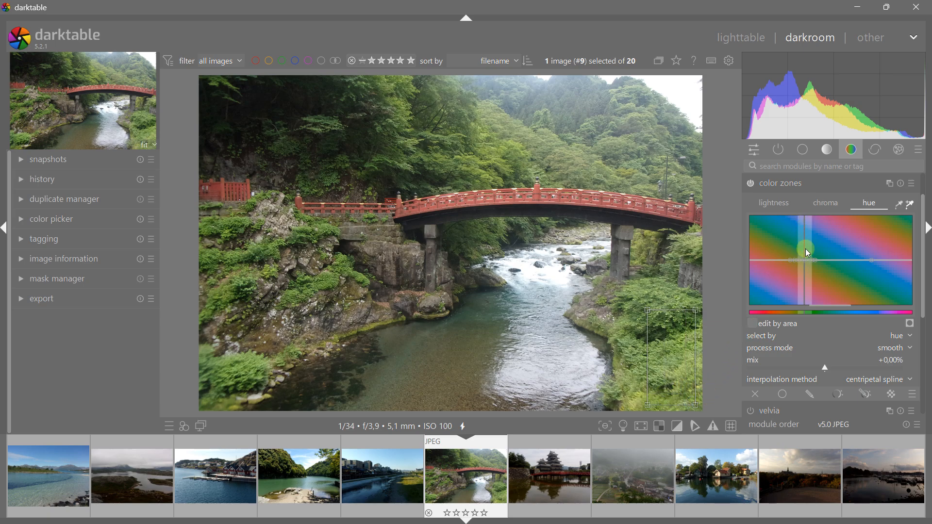
drag(642, 297, 697, 393)
click(796, 268)
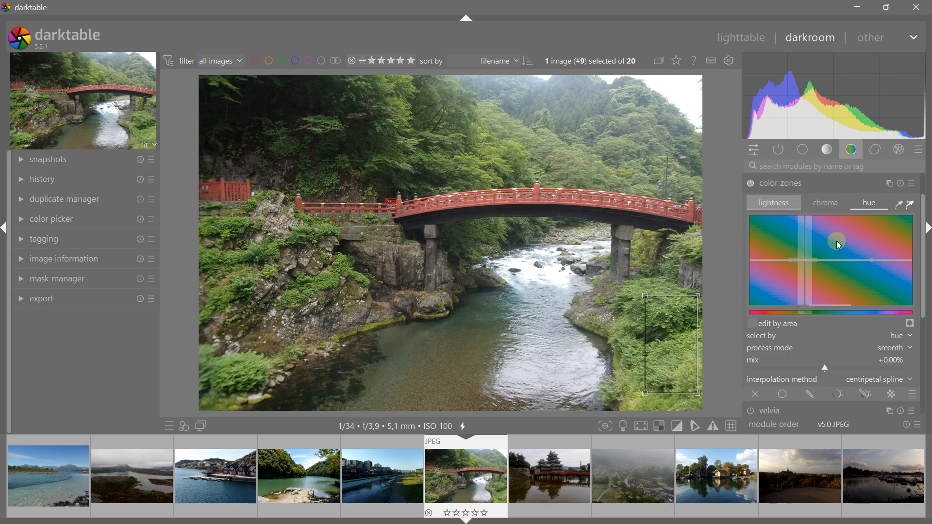
Try turning the bridge purple by lowering its sampled red on the hue curve between added anchor nodes, and reset the curve
click(897, 205)
scroll(443, 182, up, 4)
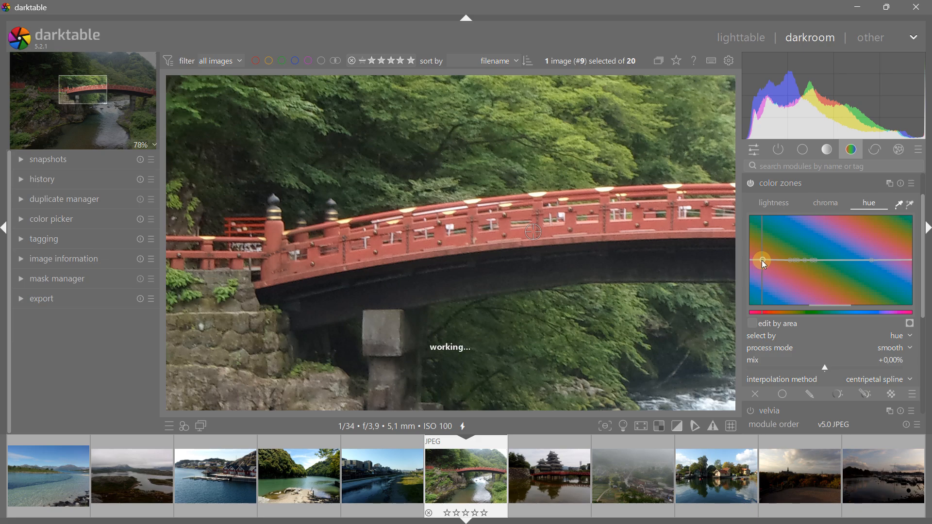
mouse_move(761, 261)
mouse_down()
mouse_move(762, 228)
mouse_move(763, 260)
mouse_up()
drag(776, 259, 753, 260)
drag(763, 257, 762, 291)
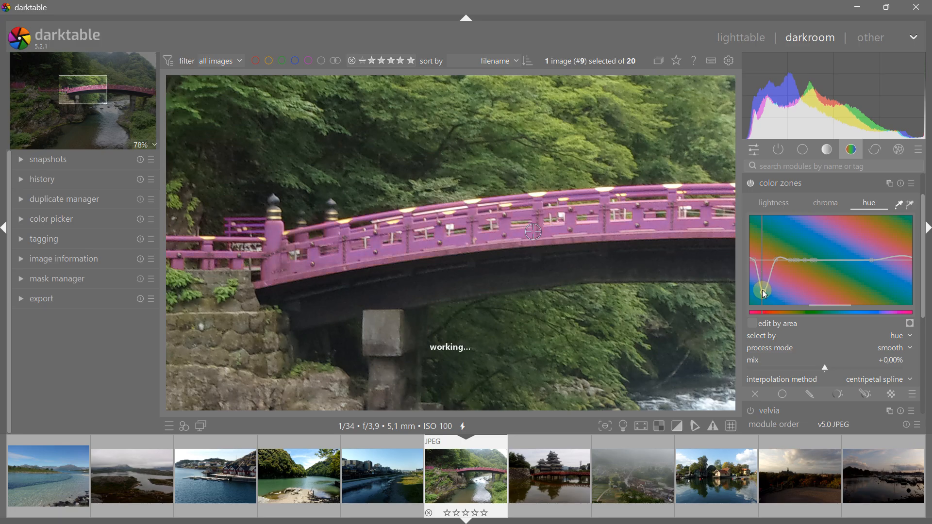
scroll(412, 199, down, 6)
scroll(411, 199, down, 1)
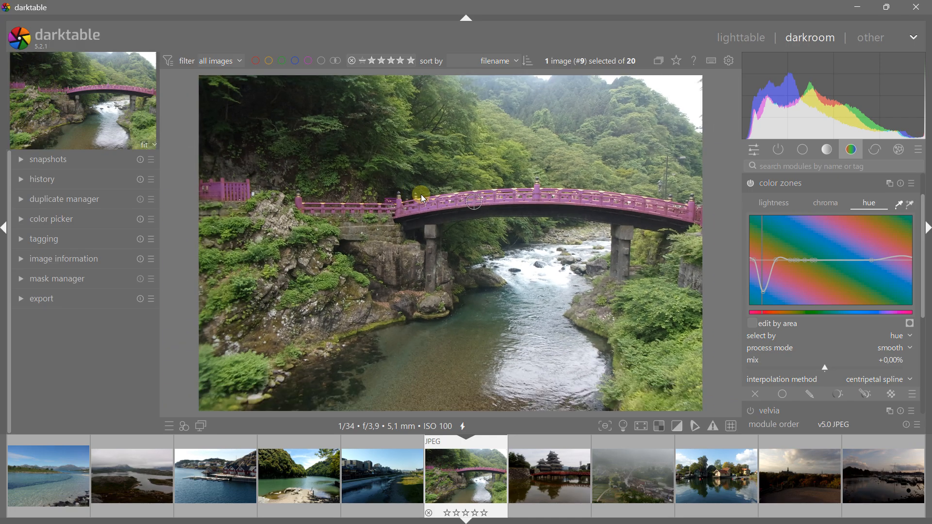
scroll(547, 197, up, 1)
scroll(546, 197, up, 2)
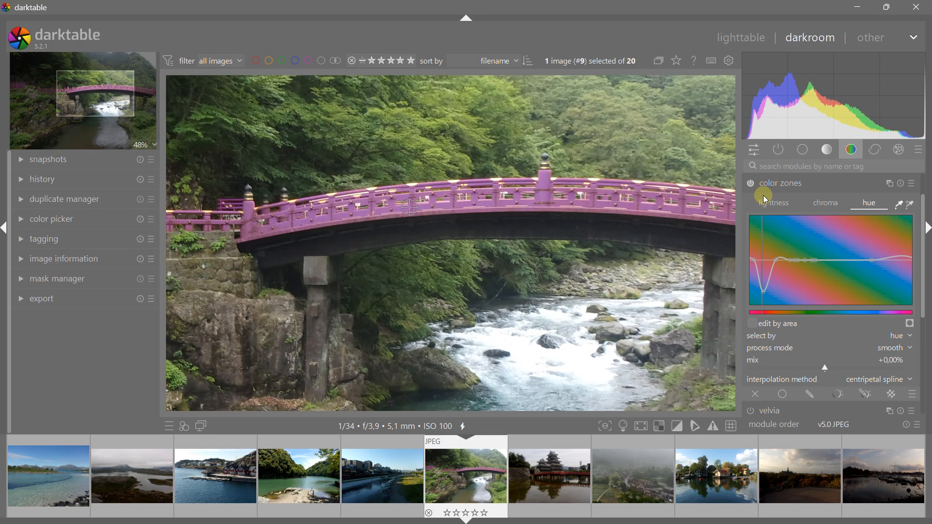
double_click(795, 262)
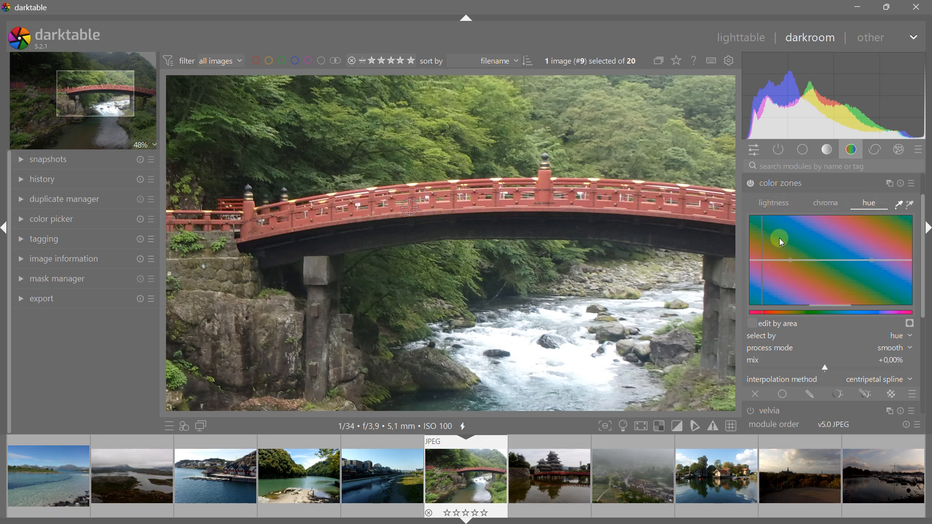
Saturate the bridge by raising its sampled red on the chroma curve, with an anchor node added on either side
click(826, 203)
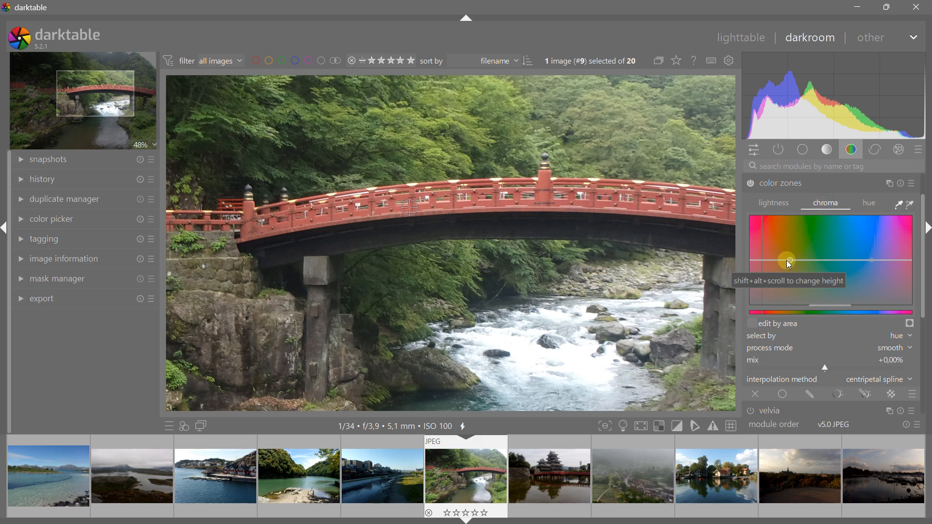
drag(787, 260, 777, 237)
double_click(776, 237)
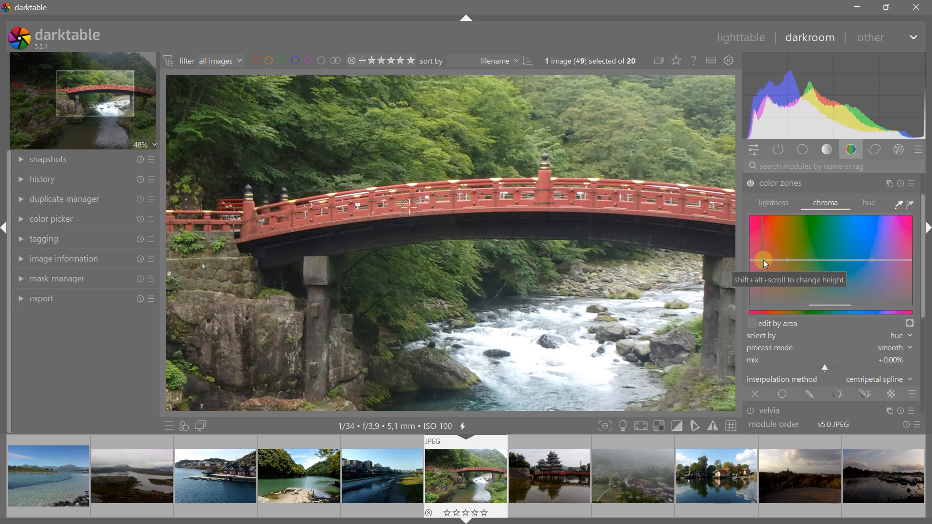
ctrl+click(774, 260)
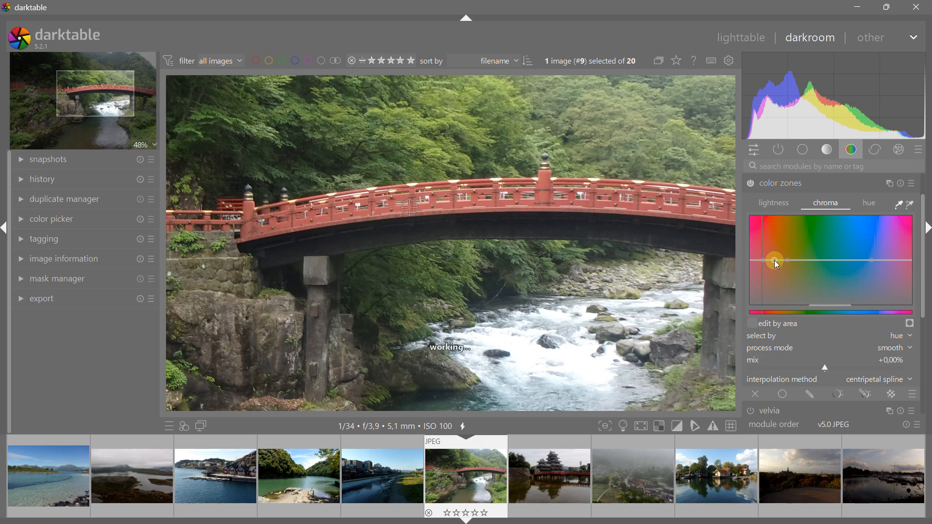
ctrl+click(750, 261)
drag(764, 259, 762, 226)
scroll(472, 225, down, 3)
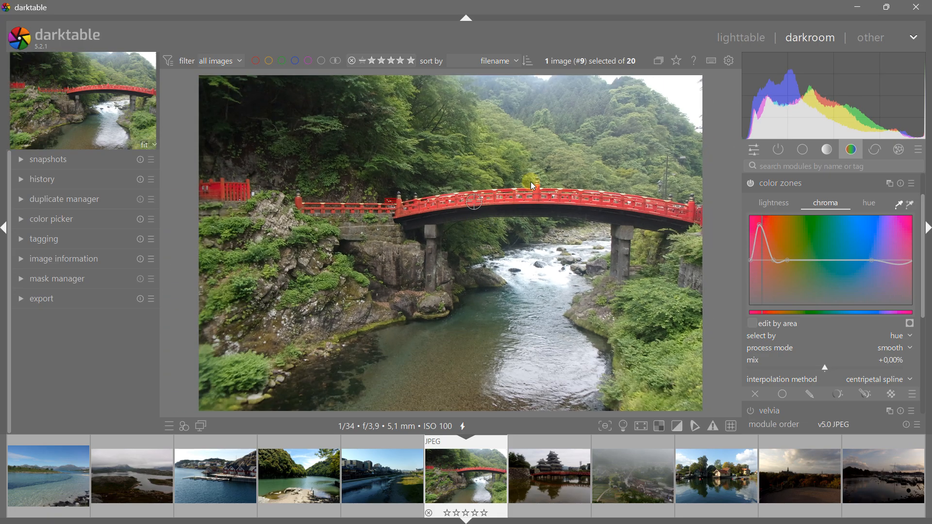
scroll(514, 188, up, 1)
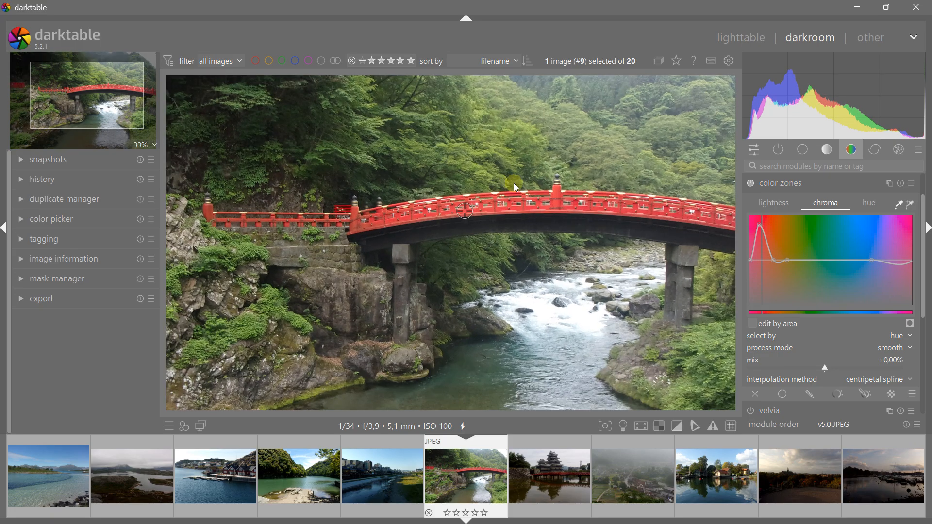
Compare the bridge with color zones off and on, and reset the chroma curve
click(750, 183)
click(750, 184)
right_click(761, 223)
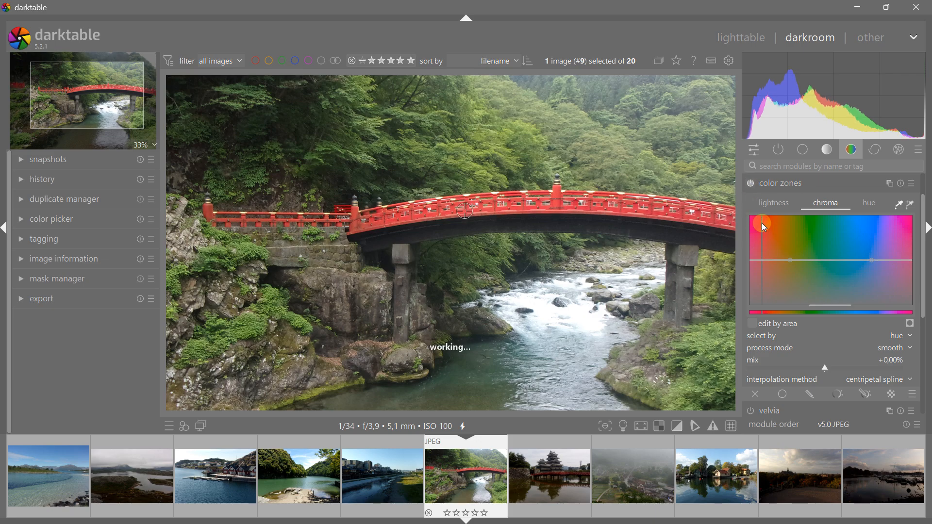
Try raising the reds on color zones' lightness curve, and reset that curve
click(768, 206)
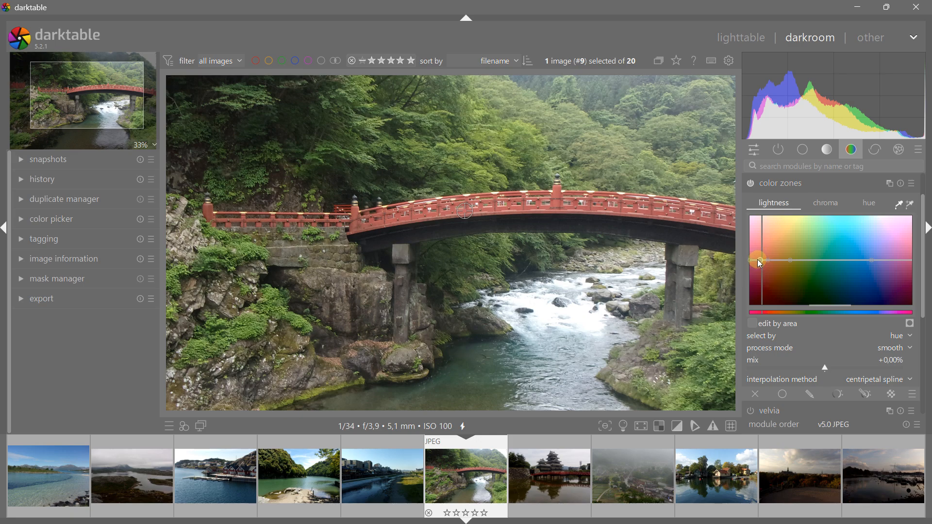
drag(757, 259, 756, 239)
double_click(756, 237)
Raise the foliage's sampled green on the chroma curve between anchor nodes, and switch off and collapse color zones
click(822, 204)
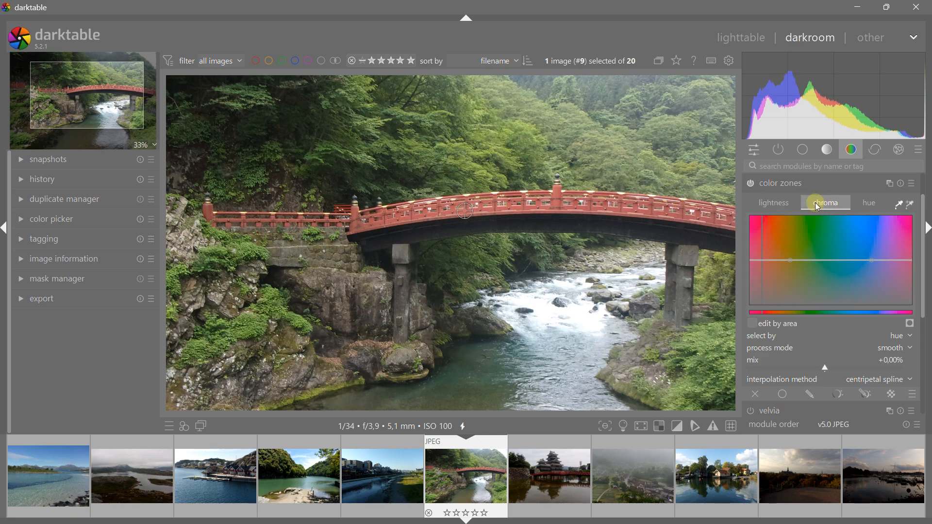
scroll(509, 223, down, 1)
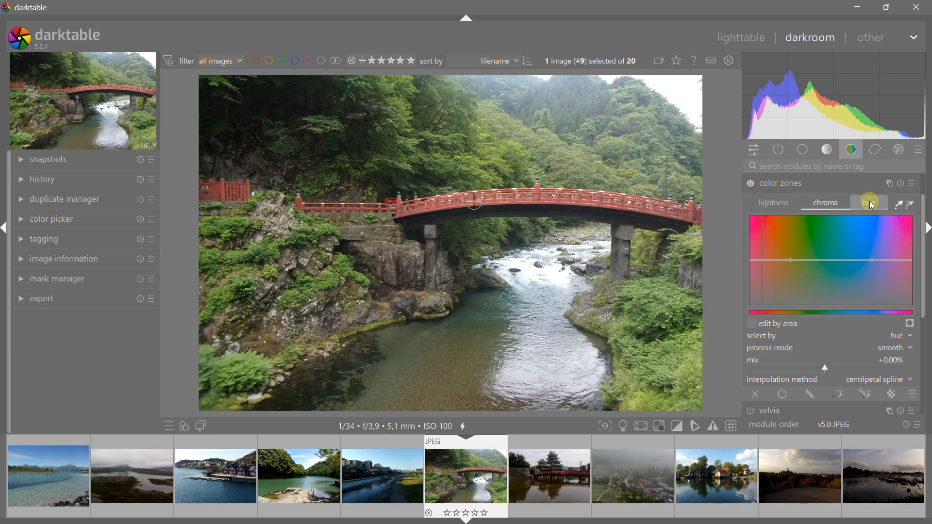
click(898, 208)
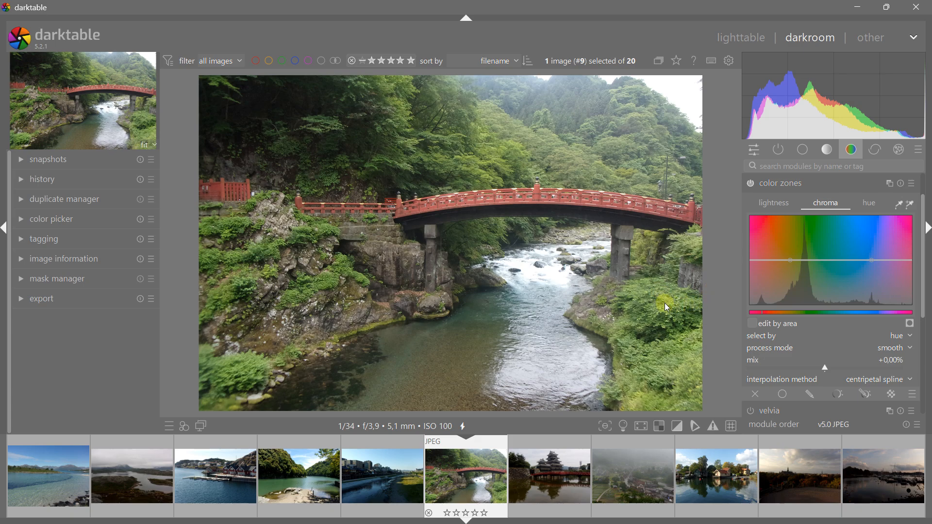
click(897, 208)
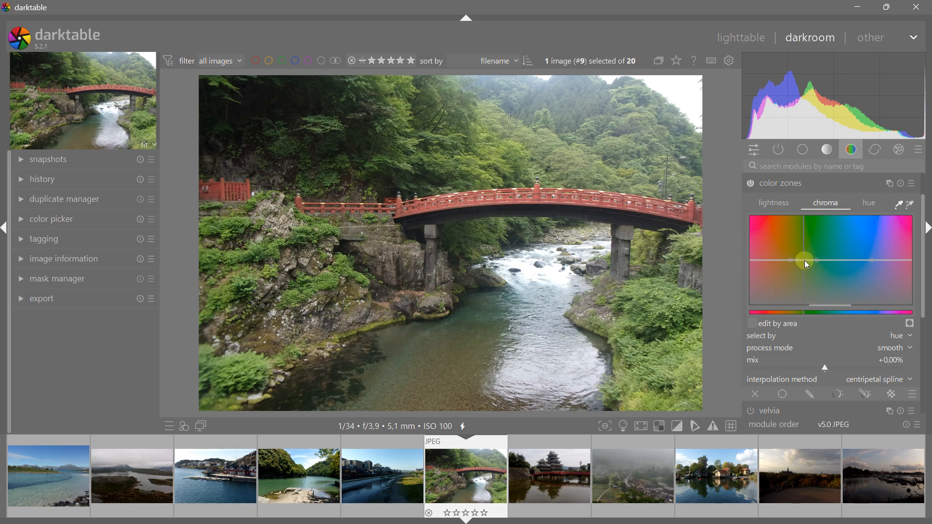
drag(806, 260, 811, 228)
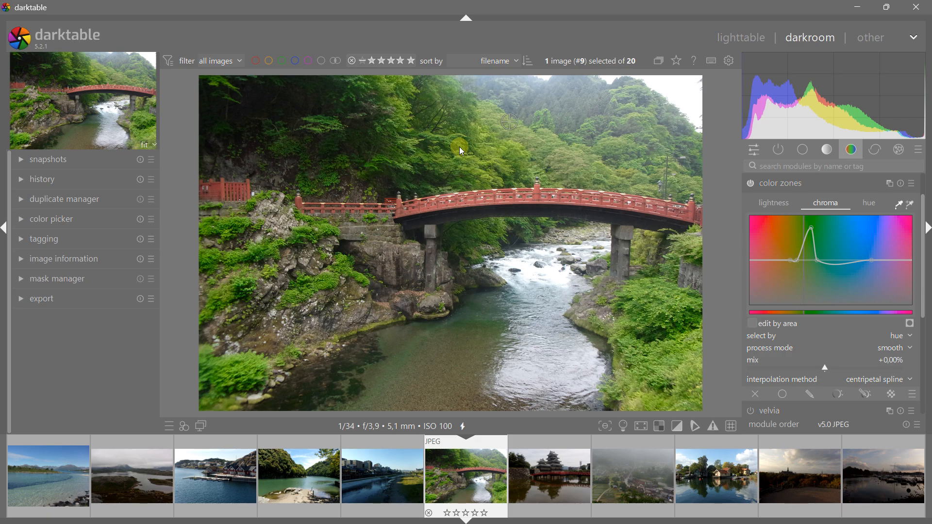
click(749, 185)
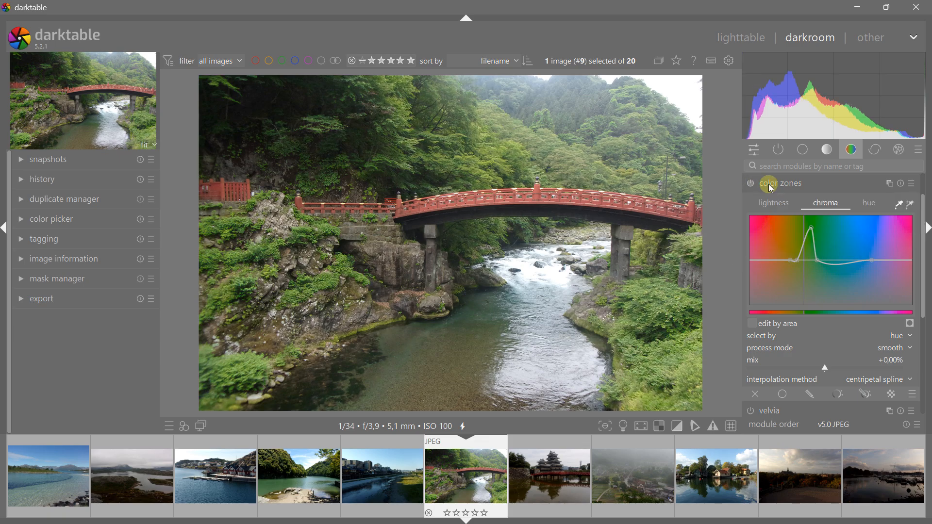
click(768, 184)
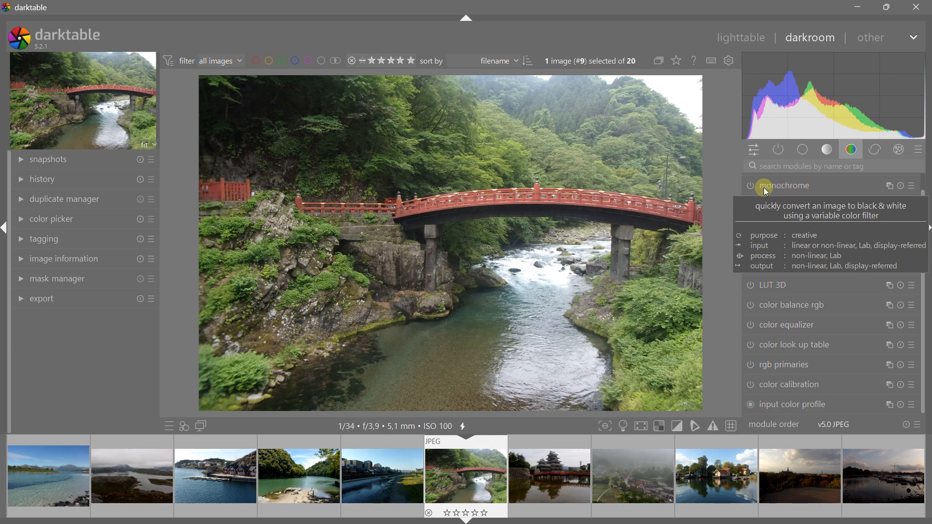
Return to the lighttable and reset the collections filter to show the images of all film rolls
click(747, 42)
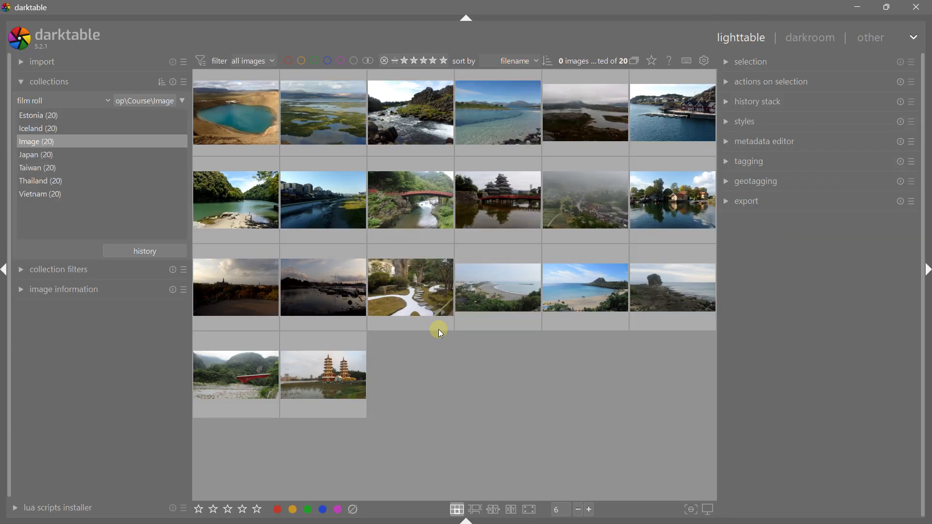
click(173, 82)
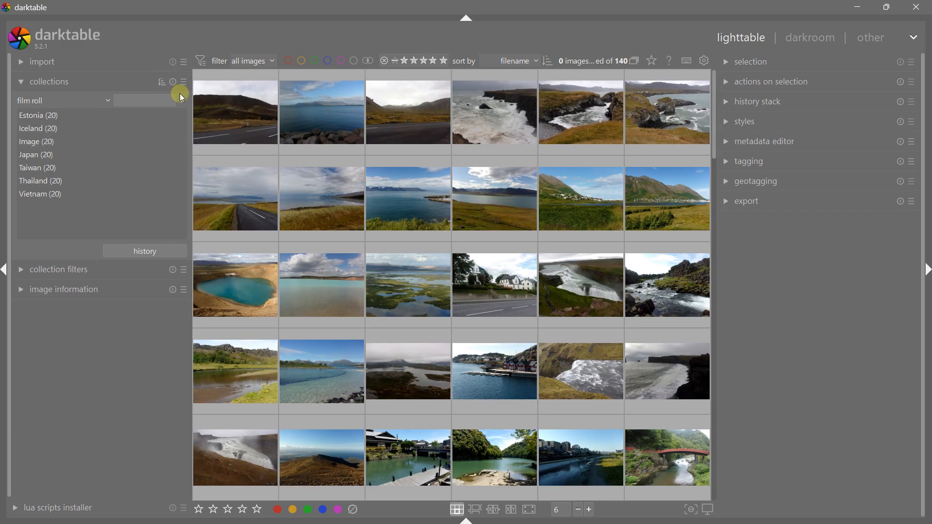